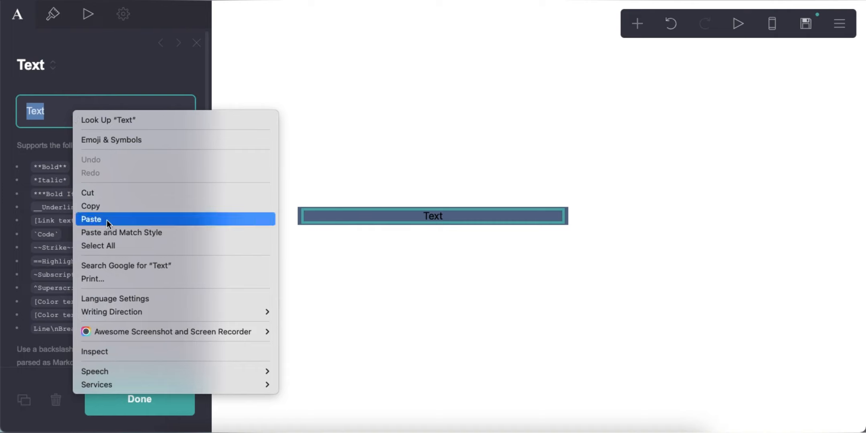
Replace the placeholder text with the copied emoji followed by "HELLO, FiNALLY iNTRODUCING ... USERNAME".
text(HELLO, Fi)
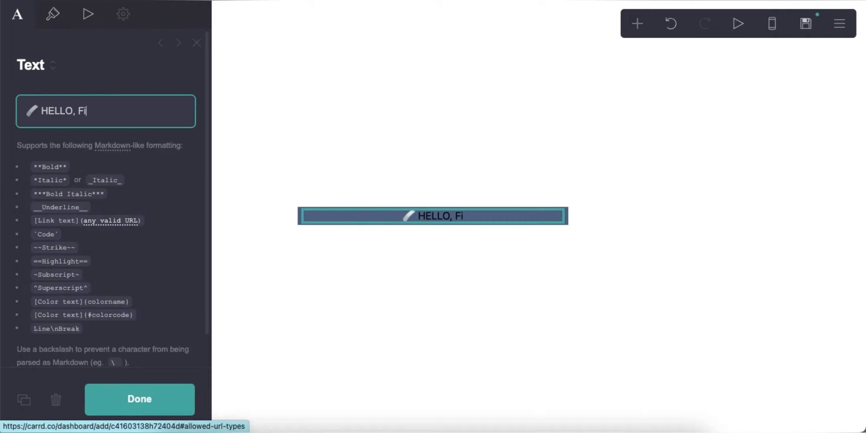
text(NALLY iNTRODUCIN)
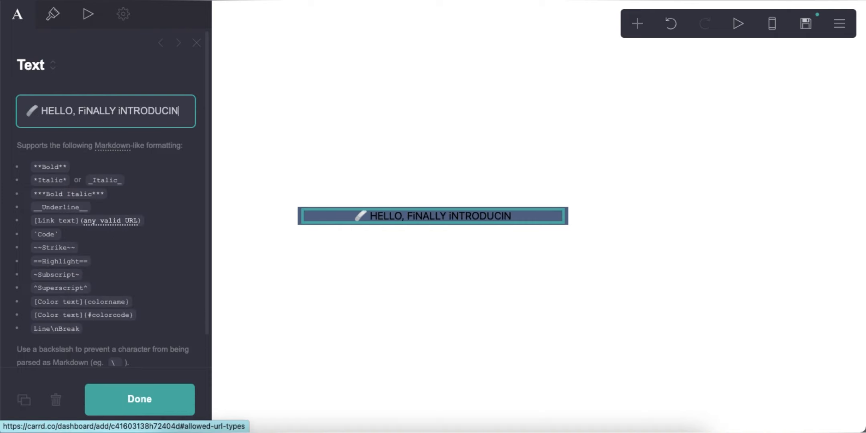
text(G ... USERNAME)
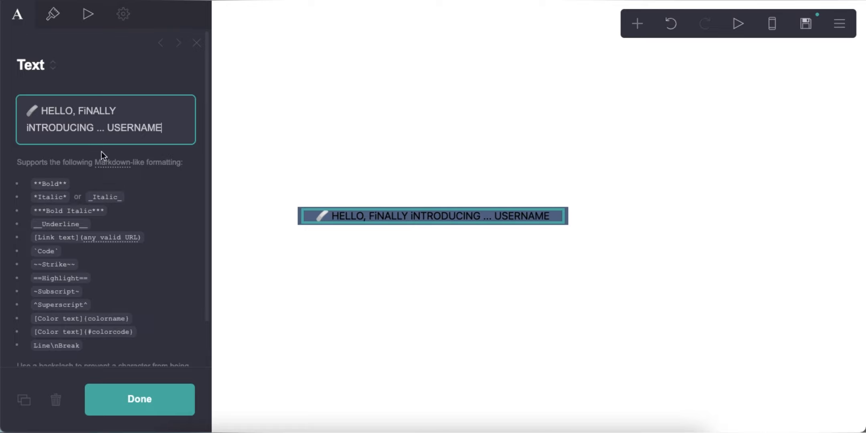
Set the heading text's color to #FFFFFF and its size to 0.75.
click(55, 17)
double_click(93, 143)
text(FFFFFF)
click(70, 114)
text(0.75)
key(Return)
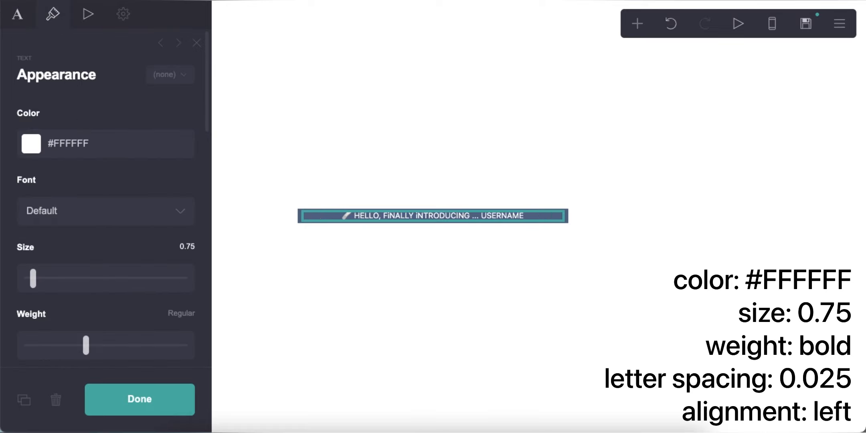
Give the heading text bold weight, 0.025 letter spacing and left alignment.
scroll(143, 283, down, 2)
click(145, 306)
scroll(150, 272, down, 3)
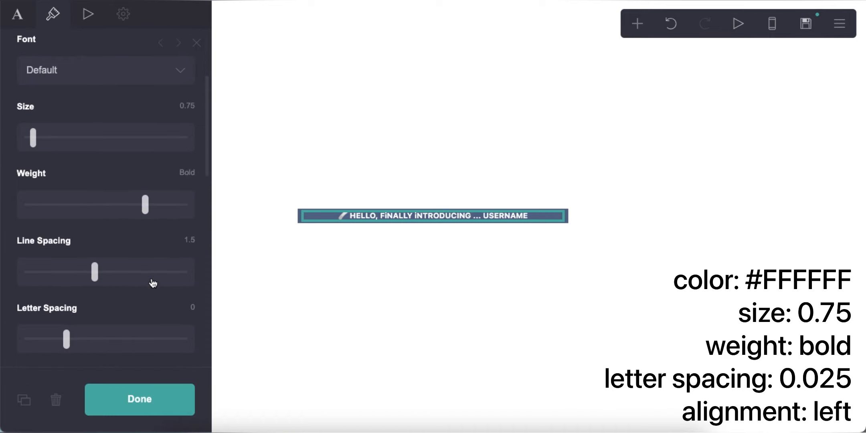
text(0.025)
key(Return)
scroll(107, 269, down, 7)
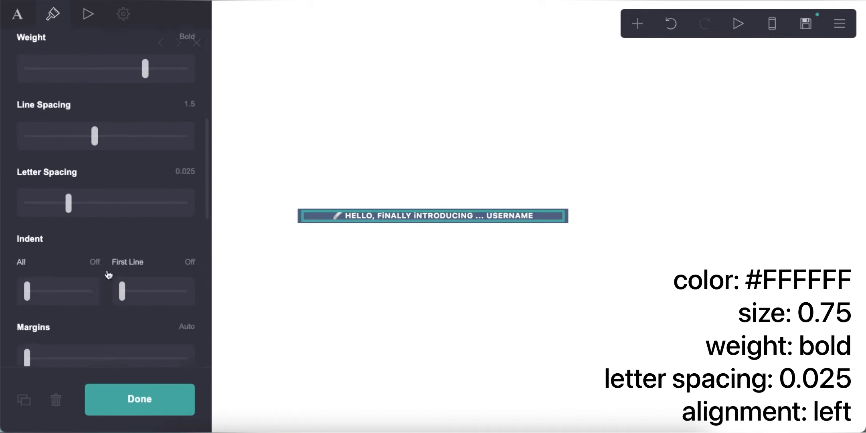
click(94, 297)
click(436, 291)
Add a container below the heading with two columns, the left one 80% wide and the right one 20%.
click(638, 23)
click(520, 297)
click(67, 128)
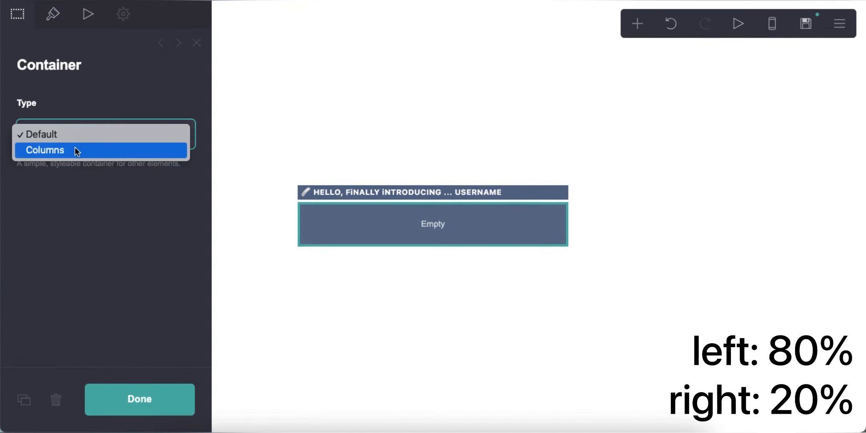
click(75, 147)
click(61, 289)
text(80)
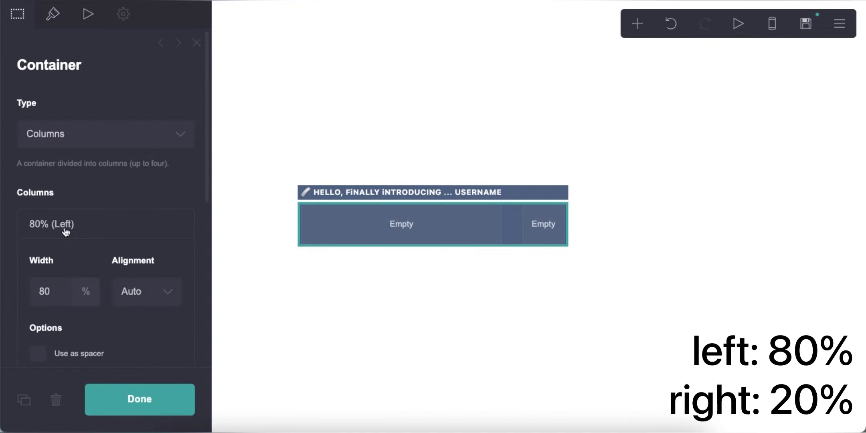
click(64, 228)
Set the two-column container's gutters to 4 and its corner rounding to 3.
click(52, 13)
click(192, 267)
text(4)
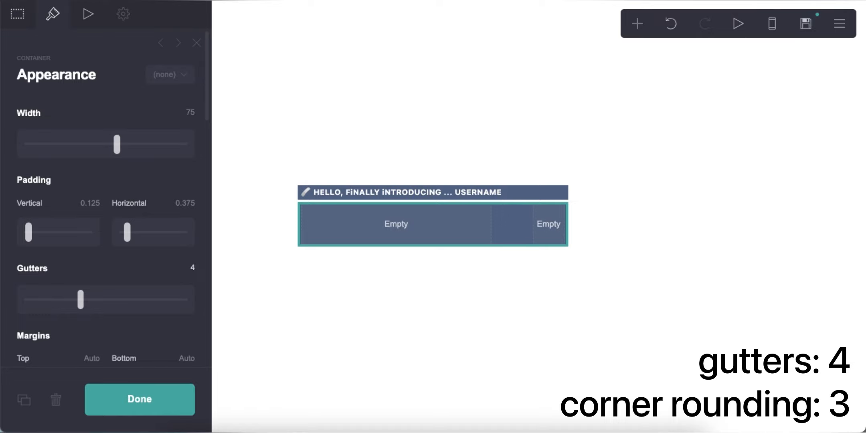
scroll(112, 286, down, 5)
click(186, 249)
text(3)
key(Return)
scroll(167, 244, down, 4)
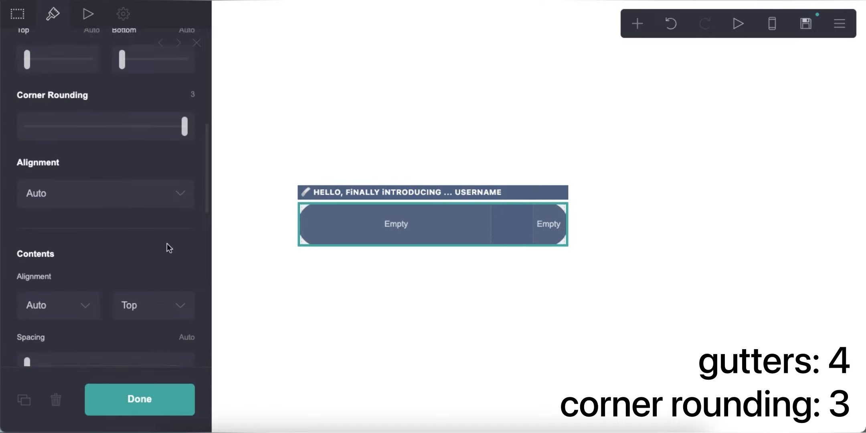
Change the container's background to a linear gradient with #FFFFFF as the first stop color.
scroll(167, 244, up, 4)
scroll(98, 315, down, 4)
scroll(93, 307, down, 5)
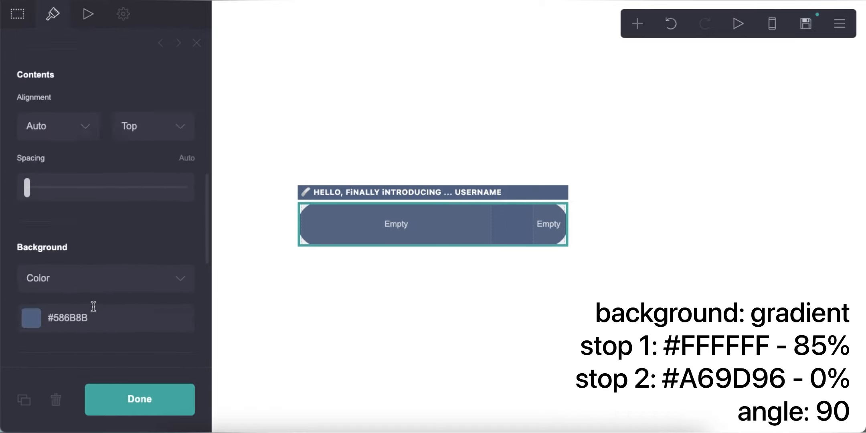
click(90, 284)
click(88, 289)
scroll(92, 276, down, 2)
click(95, 319)
drag(99, 350, 10, 273)
click(87, 272)
scroll(70, 266, down, 4)
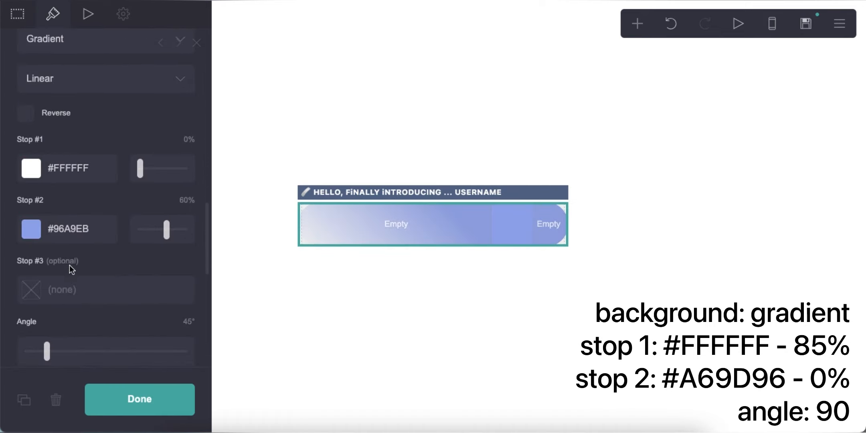
Color the second gradient stop #A69D96, place the stops at 85% and 0%, and set the angle to 90°.
double_click(89, 229)
text(A69D96)
key(Return)
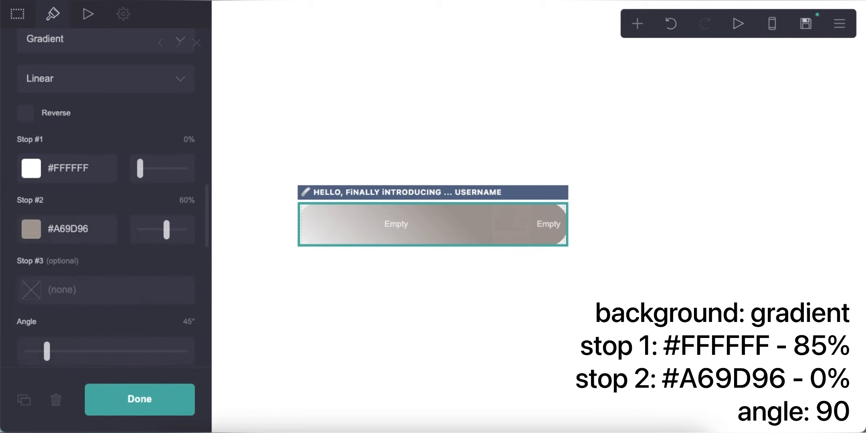
text(85)
key(Return)
drag(151, 232, 140, 232)
click(173, 321)
text(90)
key(Return)
Add a solid border to the container in #A69D96 with a width of 3.
scroll(114, 298, down, 2)
scroll(114, 298, down, 3)
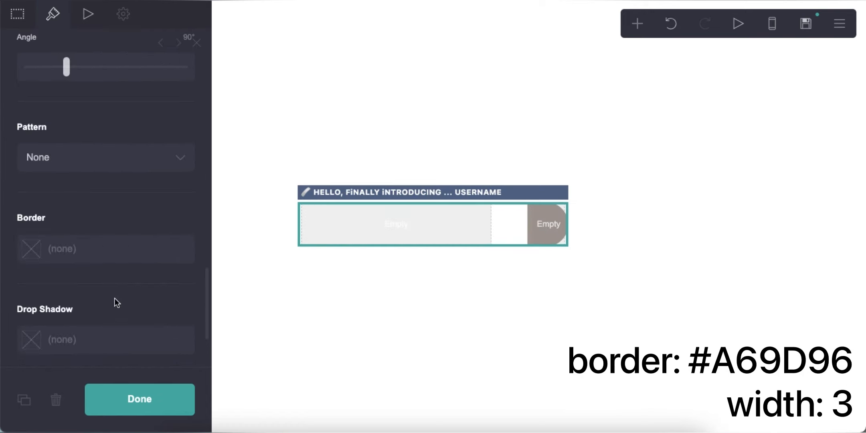
click(133, 248)
text(#A69D96)
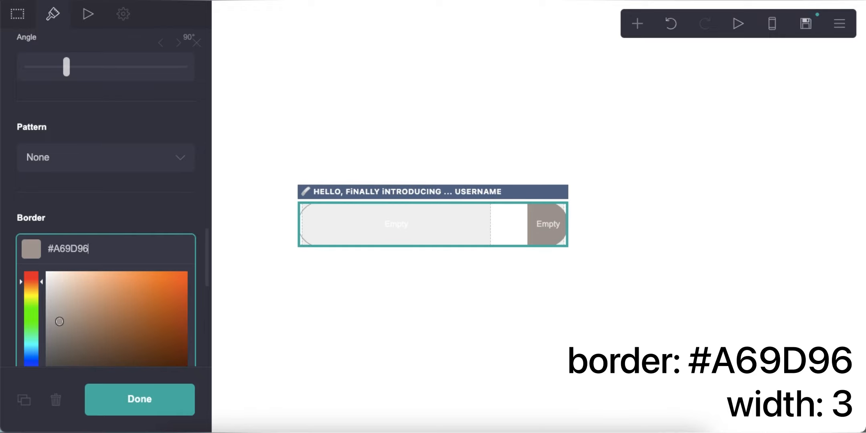
key(Return)
scroll(104, 279, down, 5)
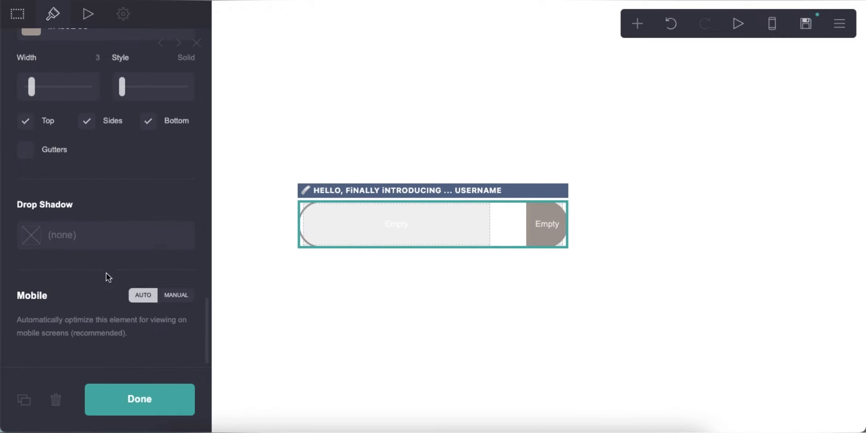
Switch the container's mobile settings to manual with the Default layout and gutters of 3.625, checking them in mobile view.
click(170, 295)
scroll(108, 265, down, 4)
click(111, 207)
click(113, 194)
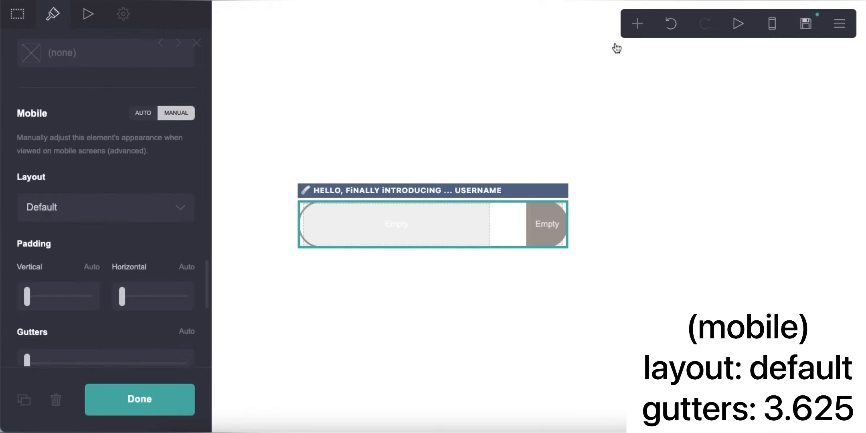
click(770, 29)
scroll(173, 281, down, 2)
click(172, 251)
text(3.6)
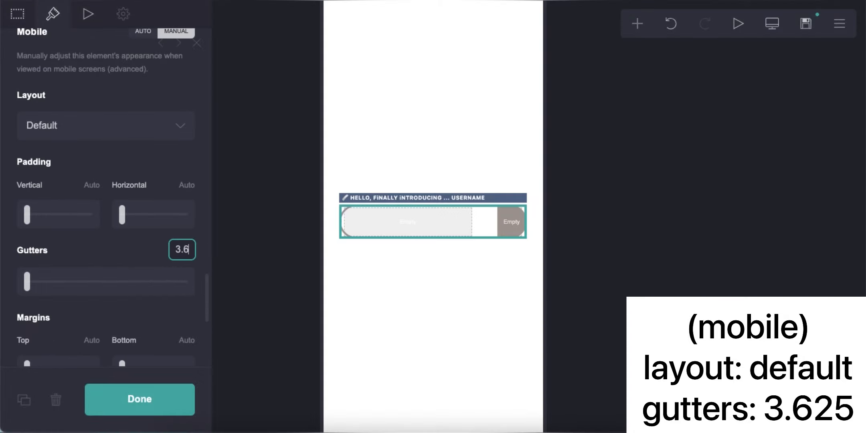
text(25)
key(Return)
click(773, 23)
Add a text element to the container's left column, with color #000000 and letter spacing 0.
click(638, 24)
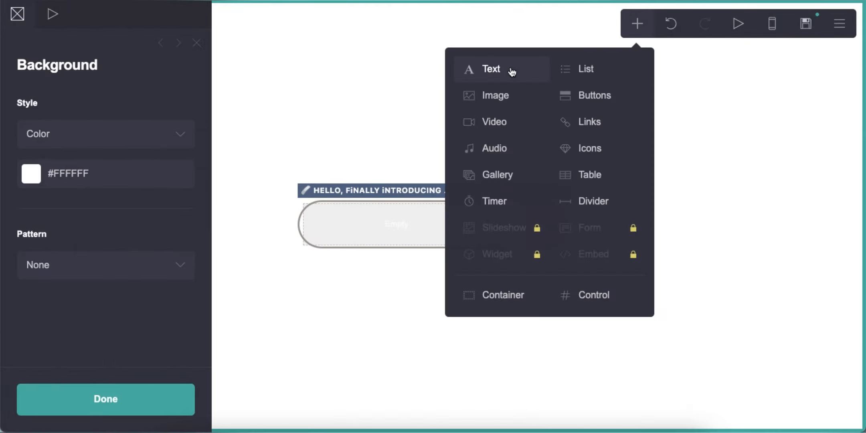
click(513, 72)
drag(387, 248, 363, 221)
click(102, 147)
drag(61, 292, 30, 325)
click(84, 120)
scroll(90, 226, down, 5)
click(186, 226)
text(0)
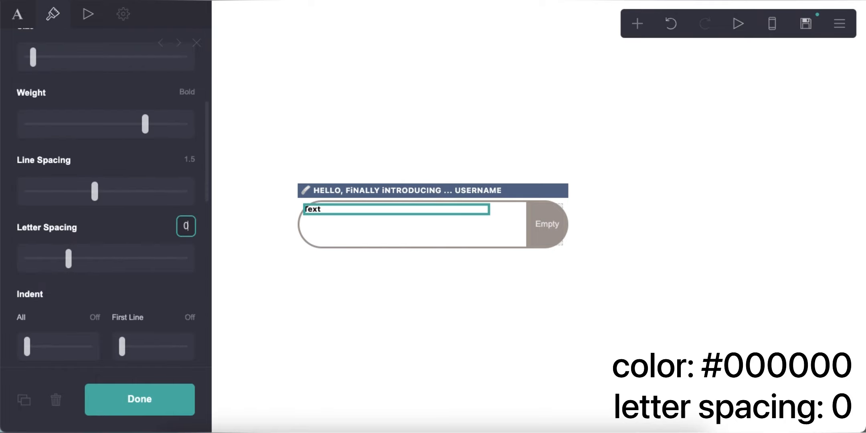
Copy a magnifying glass emoji and replace the left column's text with it followed by ". . . Is This Carrd Hard To Read?".
scroll(176, 224, up, 5)
click(17, 15)
click(282, 431)
drag(70, 85, 75, 85)
right_click(75, 84)
click(94, 164)
double_click(34, 111)
right_click(77, 113)
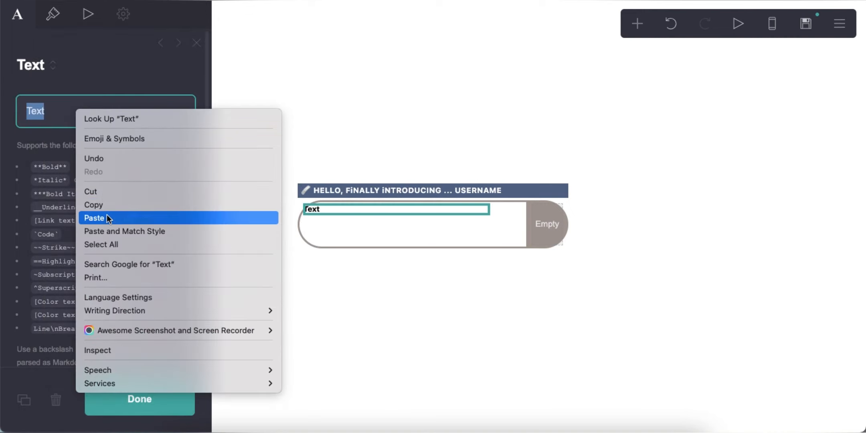
click(93, 216)
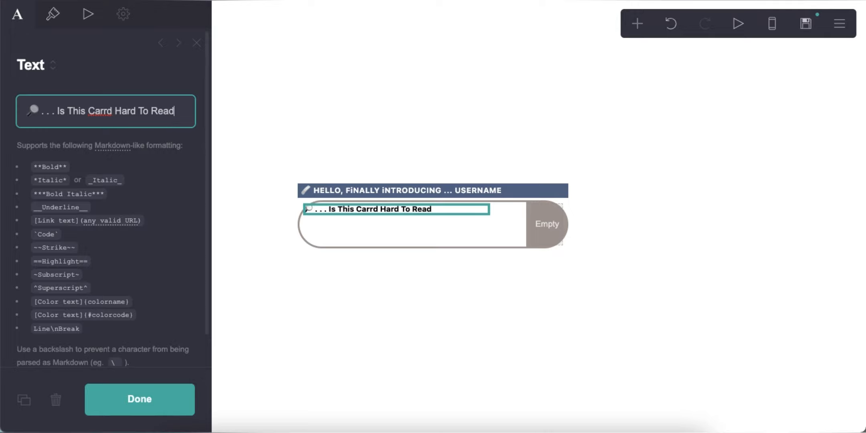
click(536, 174)
Add a text element to the right column reading "__Yes__ | __No__" and check the page in mobile view.
click(638, 23)
click(507, 72)
drag(411, 253, 554, 220)
double_click(56, 117)
text(__Yes)
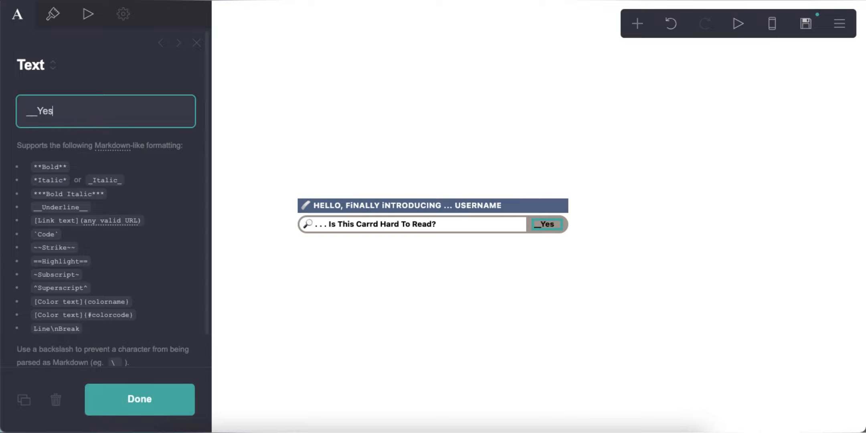
text(__ | __No__)
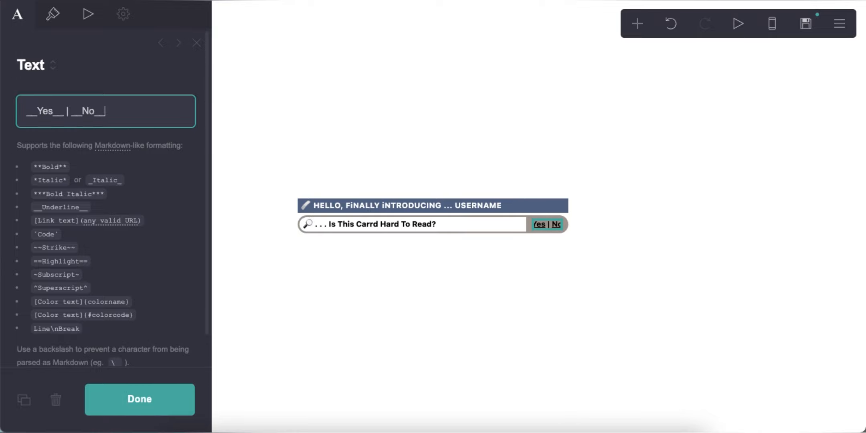
click(316, 260)
click(773, 25)
click(772, 25)
Add another container below with three columns, 32% left, 32% middle and 36% right.
click(638, 23)
click(504, 295)
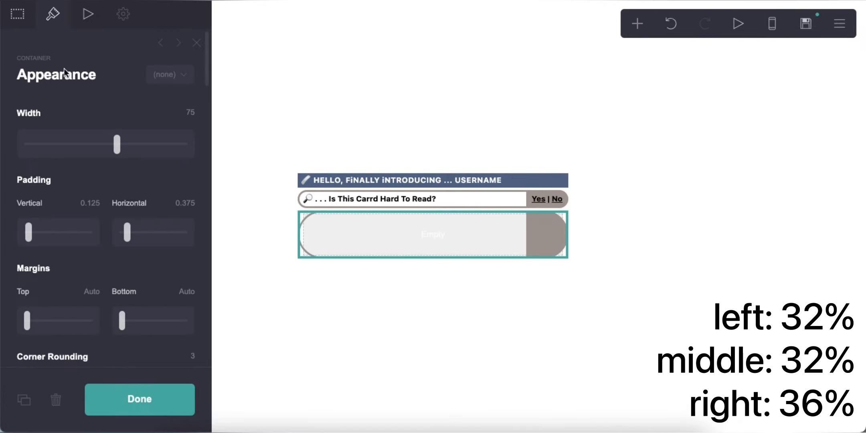
click(62, 133)
click(70, 147)
click(87, 268)
click(55, 343)
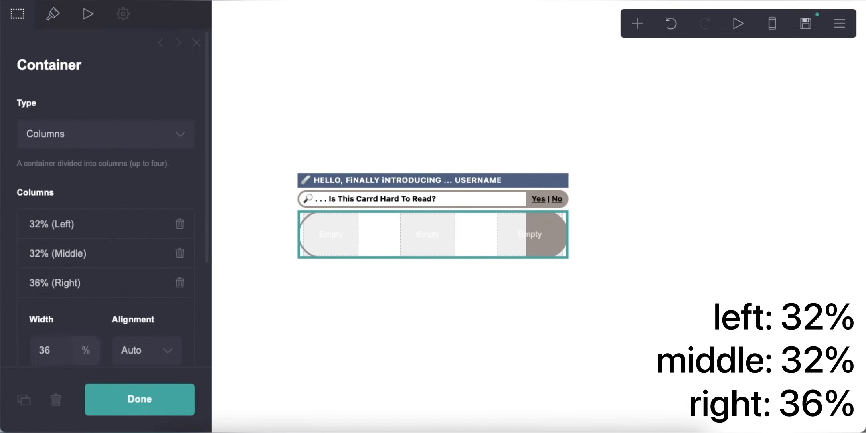
click(81, 282)
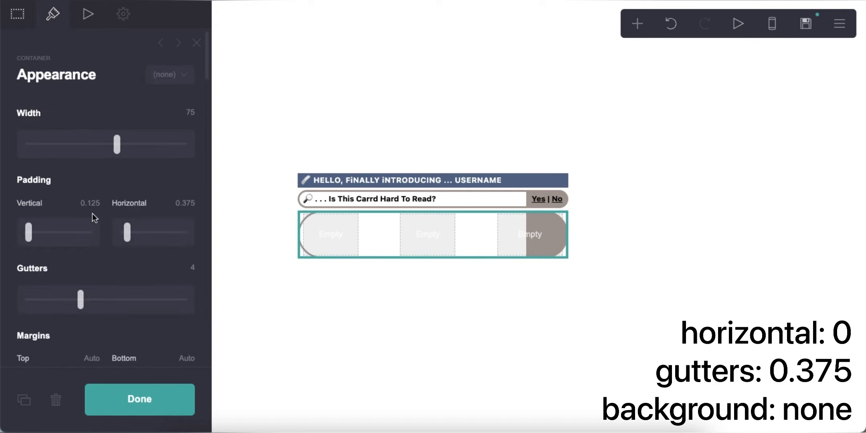
Set the three-column container's horizontal padding to 0 and its gutters to 0.375.
scroll(95, 212, down, 1)
text(0)
key(Return)
scroll(185, 209, down, 1)
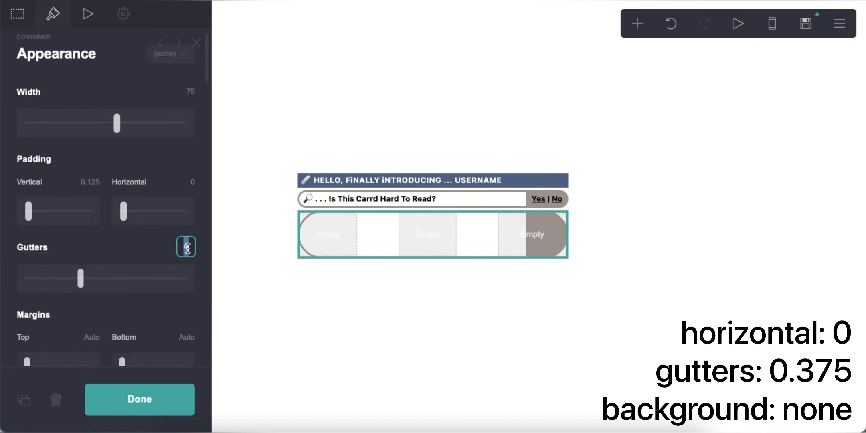
click(189, 249)
text(0.375)
key(Return)
Set the three-column container's background to None and remove its border.
scroll(190, 249, down, 1)
scroll(126, 265, down, 10)
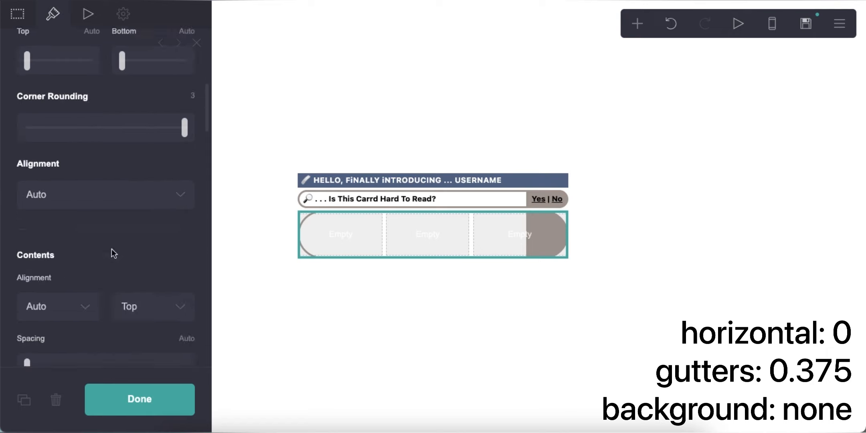
click(101, 265)
click(114, 237)
scroll(106, 273, down, 5)
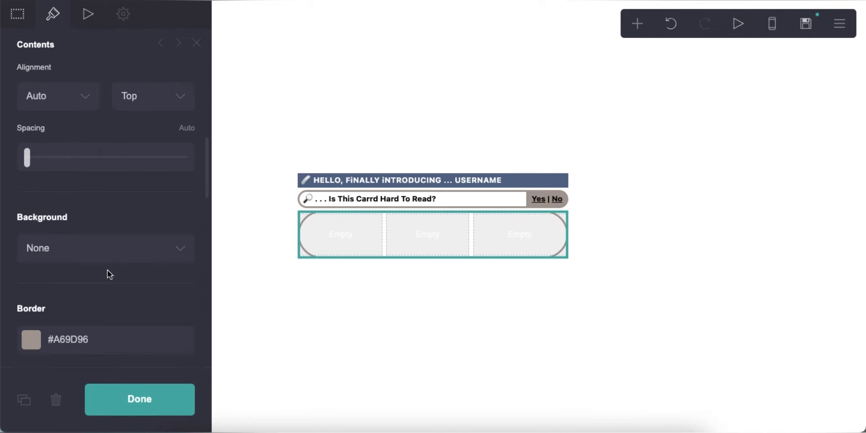
click(116, 248)
key(BackSpace)
key(Return)
Reset the three-column container's mobile gutters to Auto.
scroll(111, 254, down, 5)
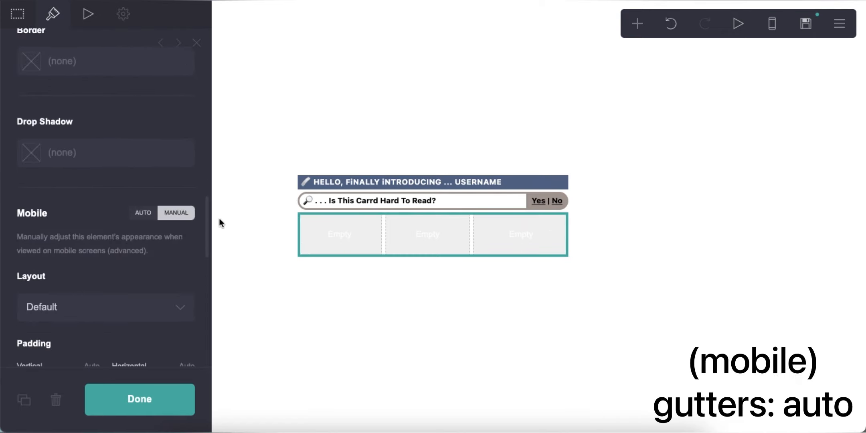
scroll(80, 192, down, 8)
drag(73, 293, 3, 293)
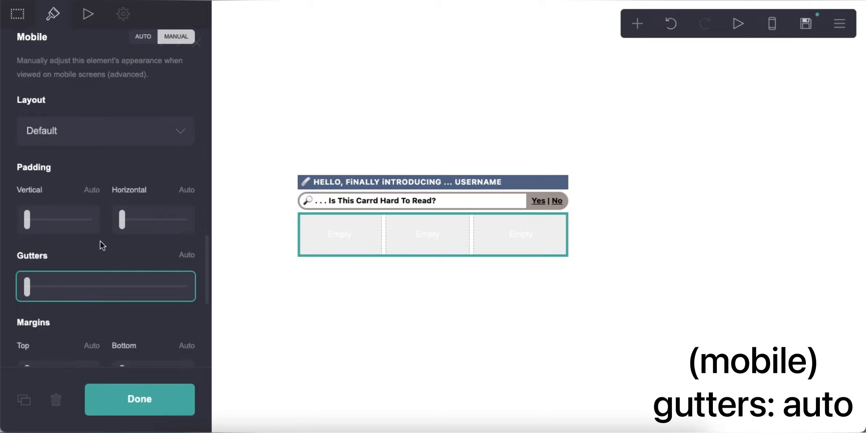
scroll(101, 241, down, 2)
click(318, 321)
Add an image element to the left column of the three-column container and upload the portrait photo.
click(637, 24)
click(481, 96)
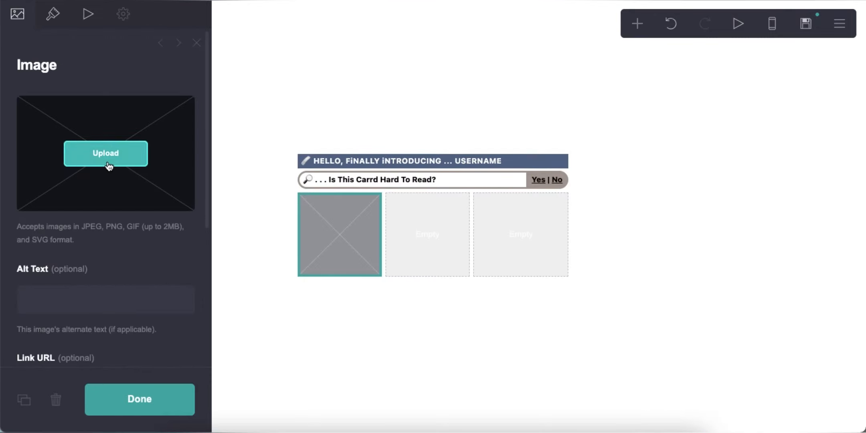
click(108, 166)
scroll(386, 205, down, 2)
double_click(560, 208)
drag(418, 225, 407, 128)
drag(503, 217, 549, 263)
drag(483, 228, 452, 236)
drag(518, 269, 561, 306)
drag(498, 252, 522, 235)
click(827, 18)
Set the portrait image's height to 7.625.
click(56, 20)
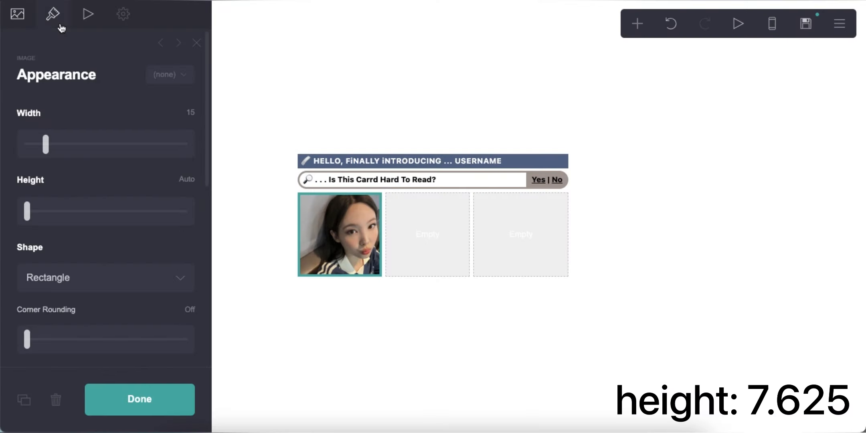
text(7.625)
key(Return)
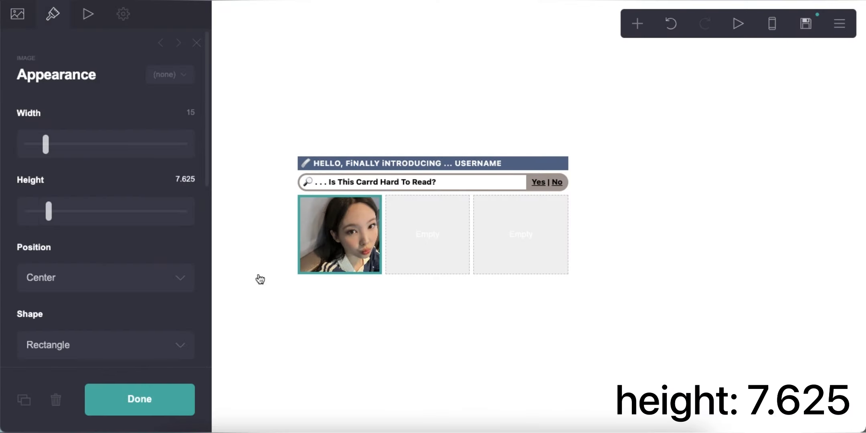
Add a text element to the middle column of the three-column container with the text "NAME==*!*==".
click(261, 280)
click(630, 31)
click(513, 68)
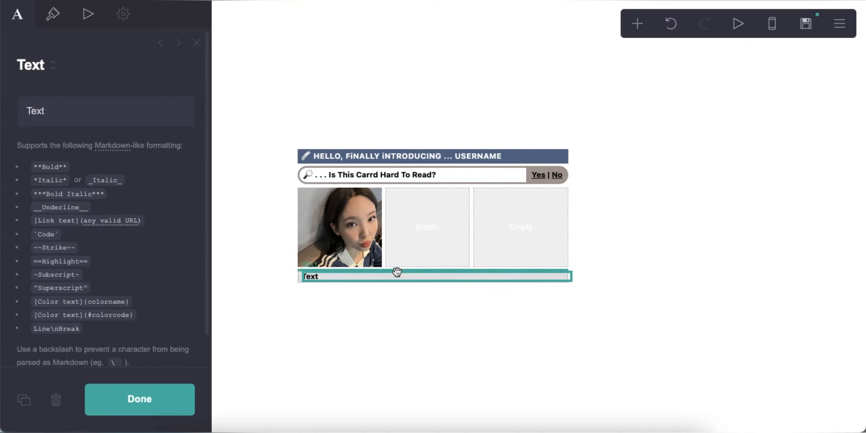
drag(375, 280, 426, 225)
click(55, 119)
text(NAME==*!*==)
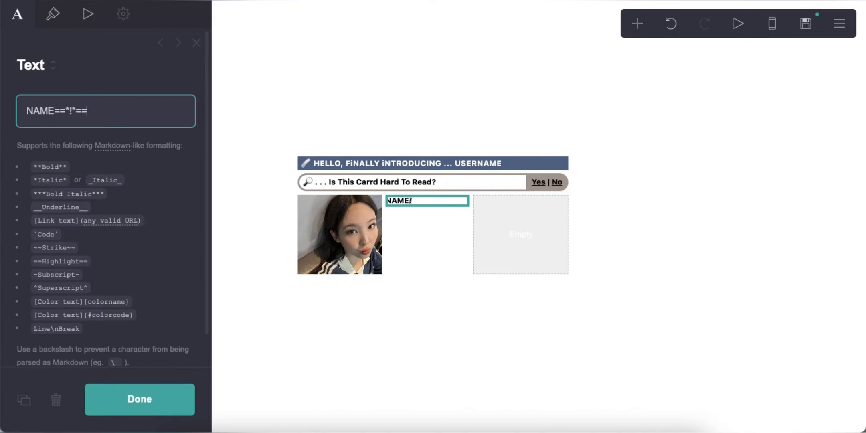
Copy the cyclone emoji from the Notes document and paste it after "NAME==*!*==" in the Carrd text.
click(284, 428)
right_click(89, 89)
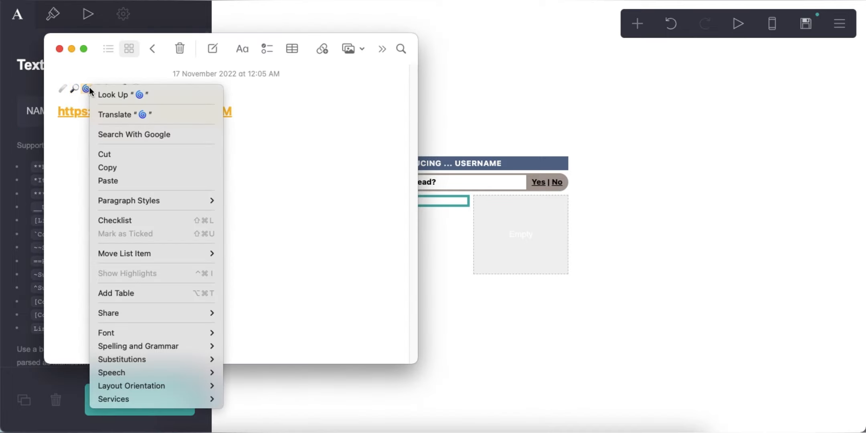
click(109, 167)
key(super+Tab)
right_click(112, 103)
click(146, 199)
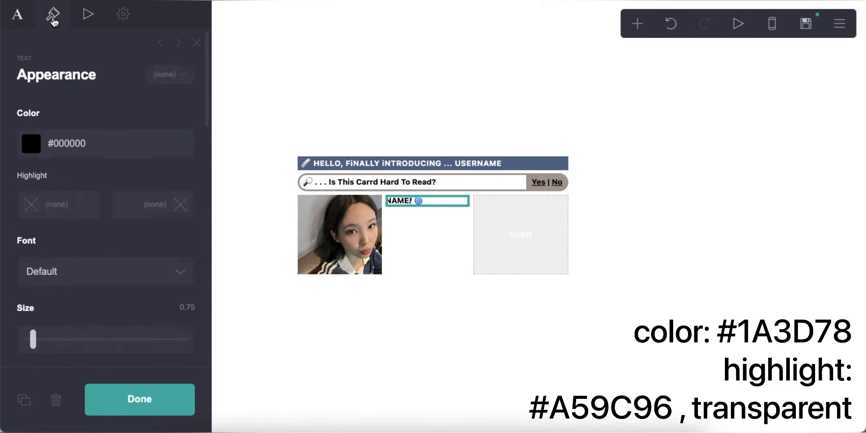
Set the NAME text's color to #1A3D78 and its highlight to #A59C96 with a transparent highlight background.
click(120, 147)
text(1A3D7)
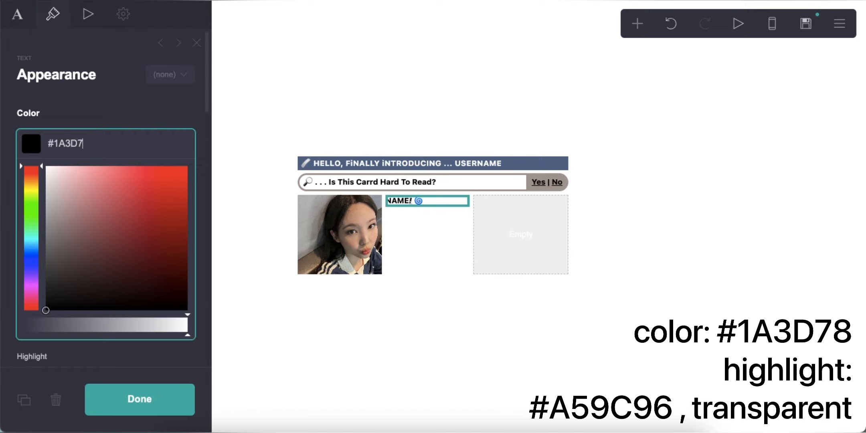
text(8)
key(Return)
click(65, 212)
text(#A59C96)
key(Return)
click(122, 206)
scroll(121, 249, down, 2)
click(25, 295)
key(Return)
Set the NAME text's font to Poppins and its size to 1.375.
click(88, 269)
scroll(89, 270, down, 15)
scroll(89, 269, down, 20)
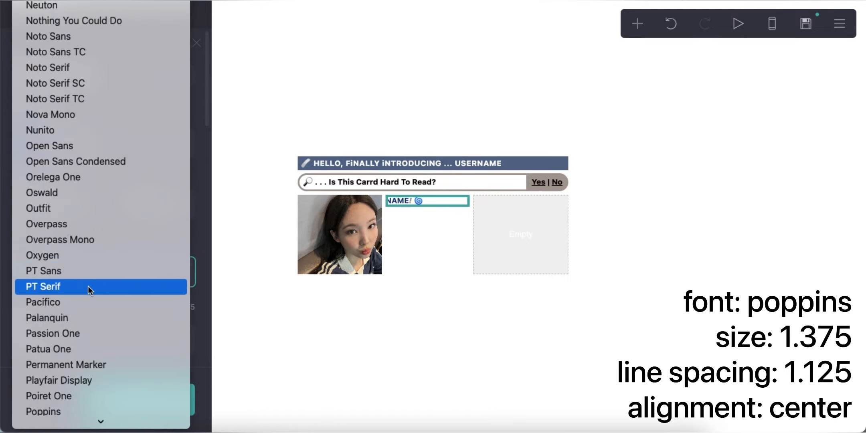
click(88, 288)
scroll(134, 304, down, 1)
click(186, 288)
text(1.375)
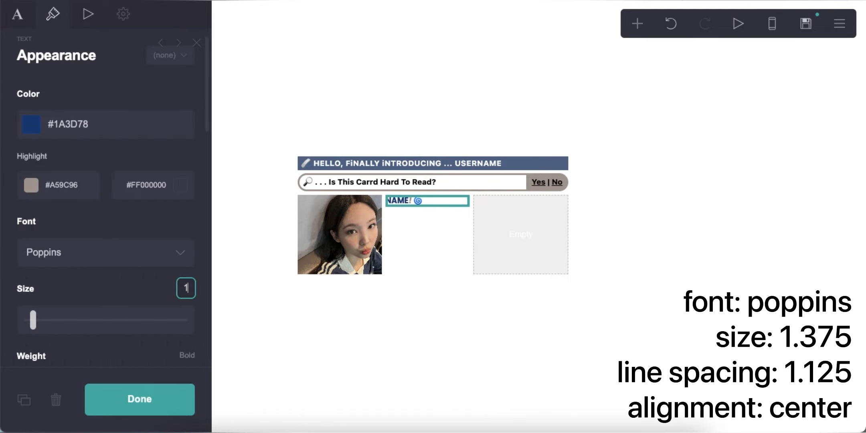
key(Return)
Set the NAME text's line spacing to 1.125 and its alignment to Center.
scroll(185, 304, down, 3)
text(1)
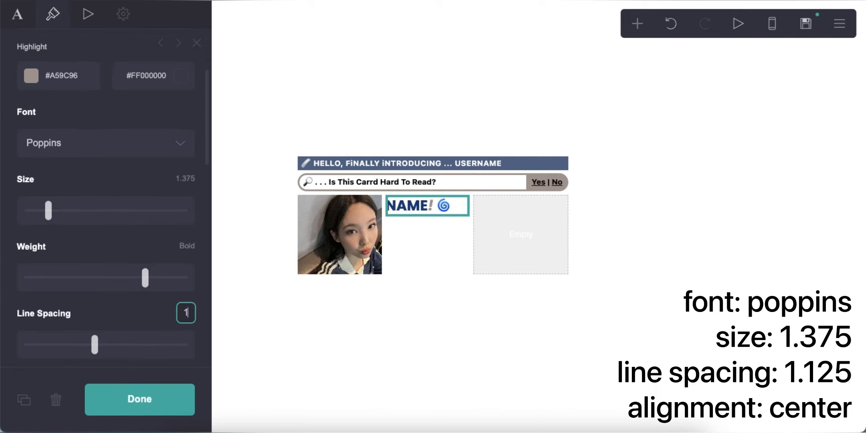
text(.125)
key(Return)
scroll(130, 309, down, 11)
click(103, 335)
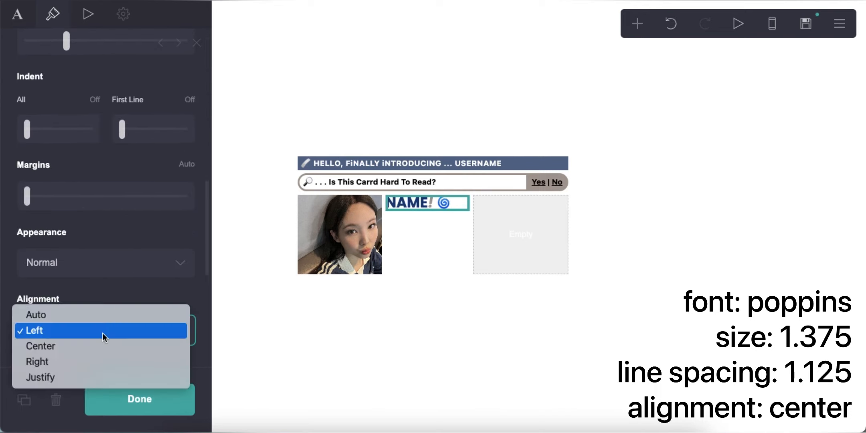
click(102, 346)
click(419, 317)
Add a text element below NAME in the middle column and set its color to #000000.
click(637, 24)
drag(384, 276, 436, 208)
click(116, 144)
drag(116, 217, 2, 326)
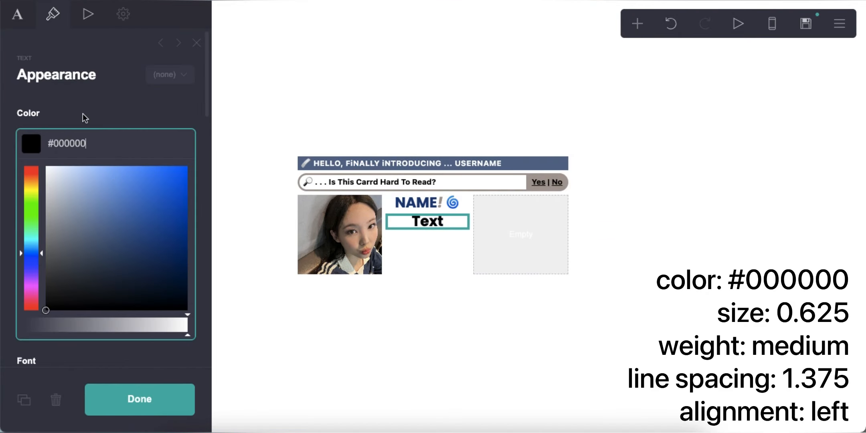
click(82, 114)
Set the new text's size to 0.625, weight to Medium, line spacing to 1.375 and alignment to Left.
click(181, 250)
text(0.625)
key(Return)
scroll(118, 281, down, 3)
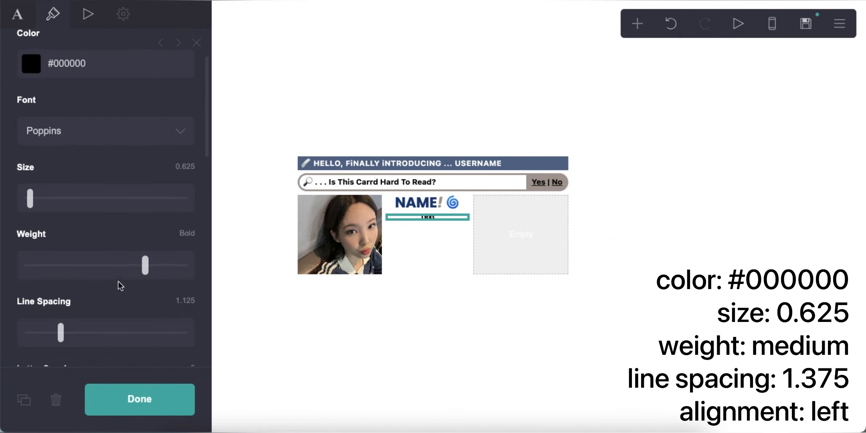
click(111, 265)
click(177, 301)
text(1.375)
key(Return)
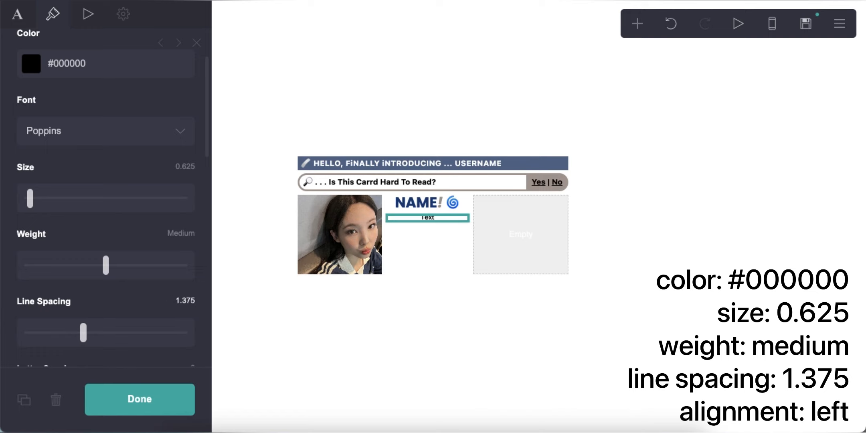
scroll(99, 290, down, 10)
click(96, 225)
click(94, 209)
Fill the text with "__Pronouns__ **Age**", then "info infos info infos" and "infos info infos info" on separate lines.
click(17, 14)
text(__Pronouns__ **Age**)
key(Return)
text(info)
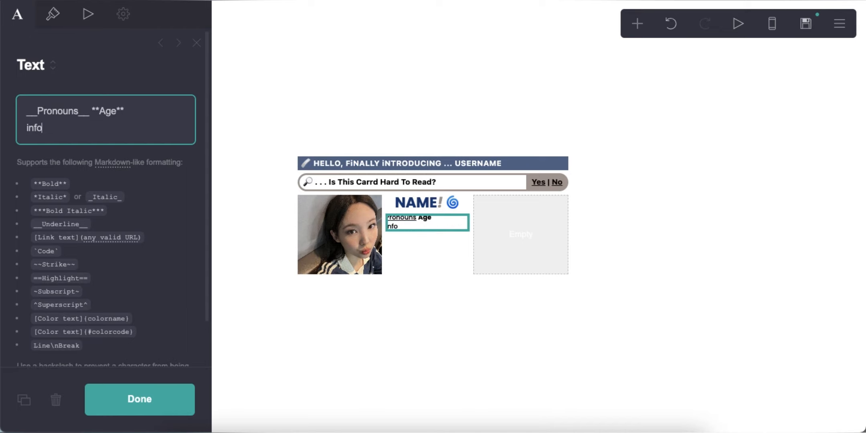
text( infos info infos)
key(Return)
text(info)
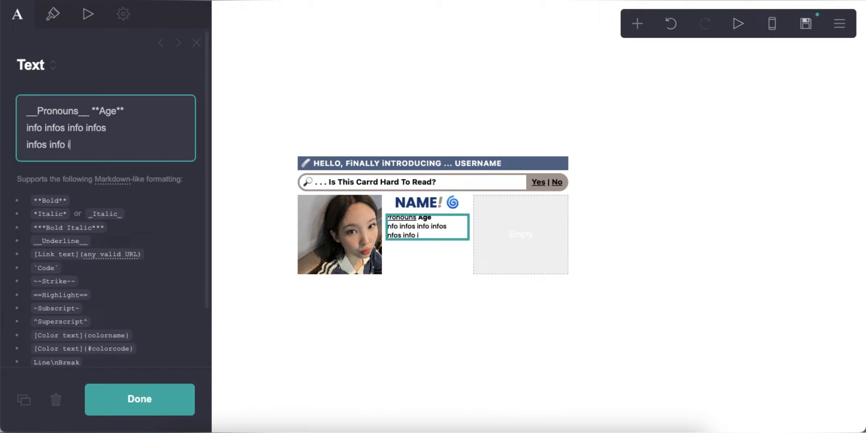
click(329, 300)
Add a table below the pronouns text in the middle column and clear its headings.
click(443, 232)
click(637, 24)
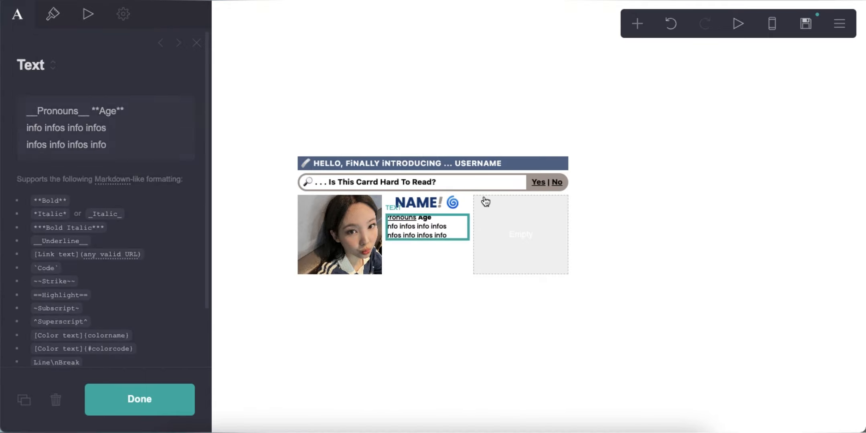
click(588, 184)
click(91, 197)
key(super+a)
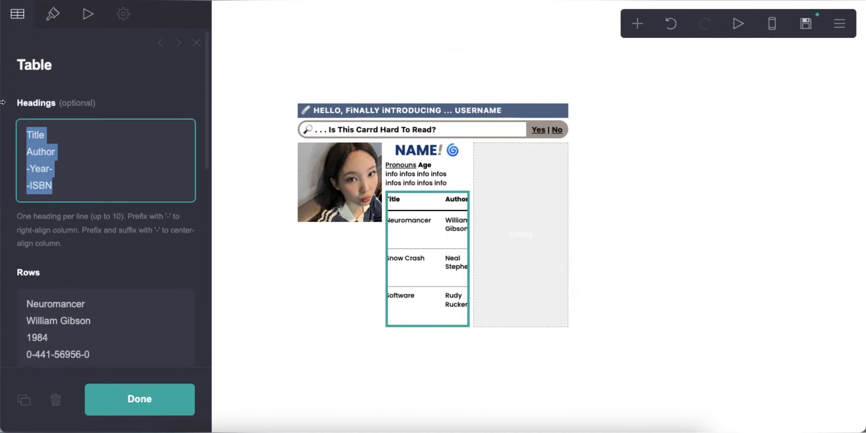
key(BackSpace)
Replace the table's sample rows with one cell reading "==**TW & CW**==" followed by repeated "info" filler.
right_click(108, 275)
click(141, 327)
key(BackSpace)
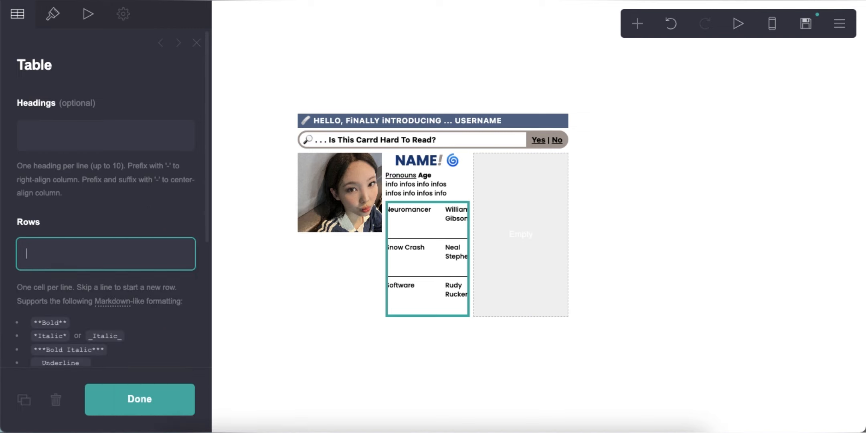
text(==**TW & CW)
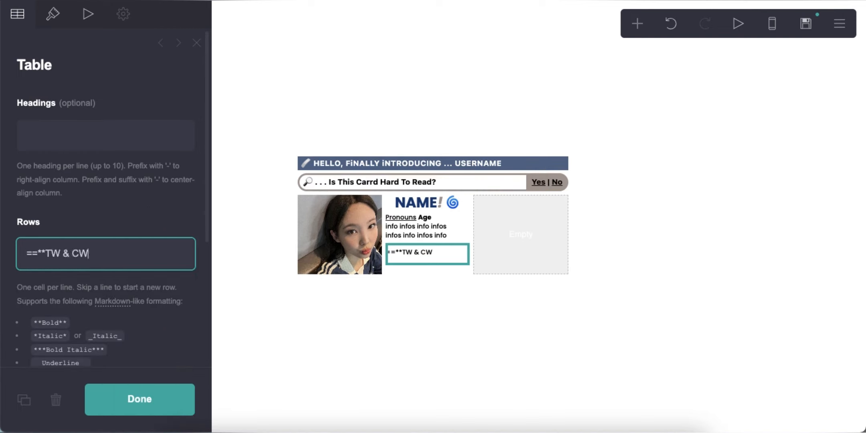
key(super+v)
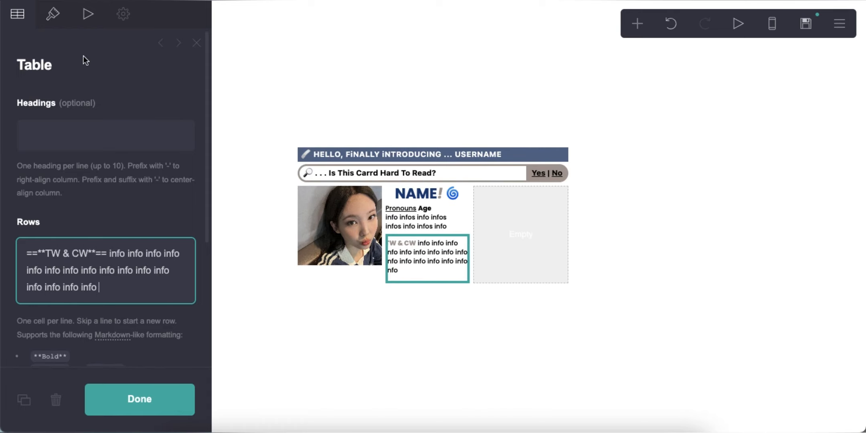
Set the table's style to Grid, border color to #A59C96 and padding to 0.125.
click(53, 14)
click(67, 188)
click(67, 201)
scroll(98, 239, down, 2)
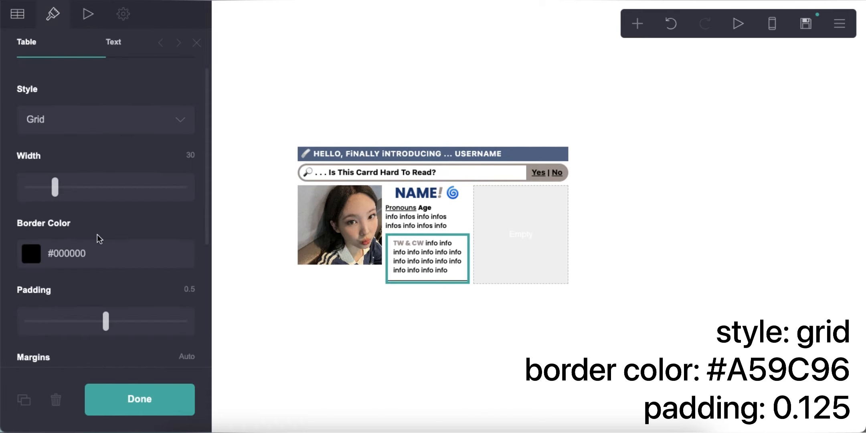
scroll(99, 239, down, 1)
click(117, 235)
text(#A59C96)
key(Return)
click(184, 269)
text(0.125)
key(Return)
scroll(152, 274, up, 3)
Set the table text's highlight color to #66708C.
click(151, 117)
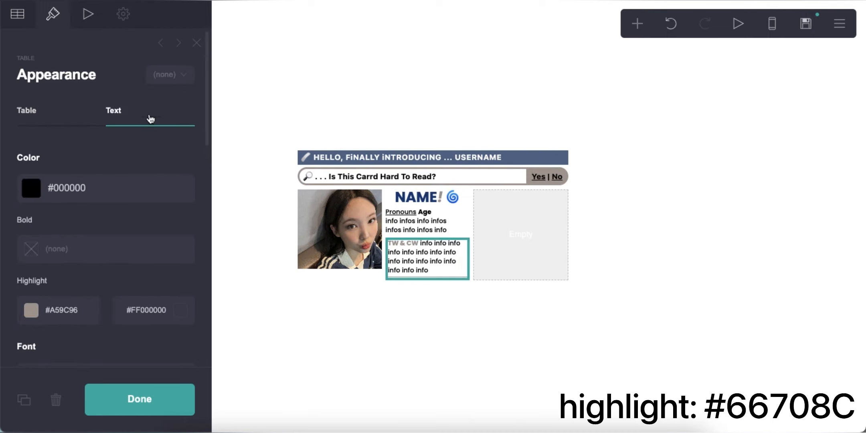
scroll(89, 227, down, 2)
click(88, 242)
text(#66708)
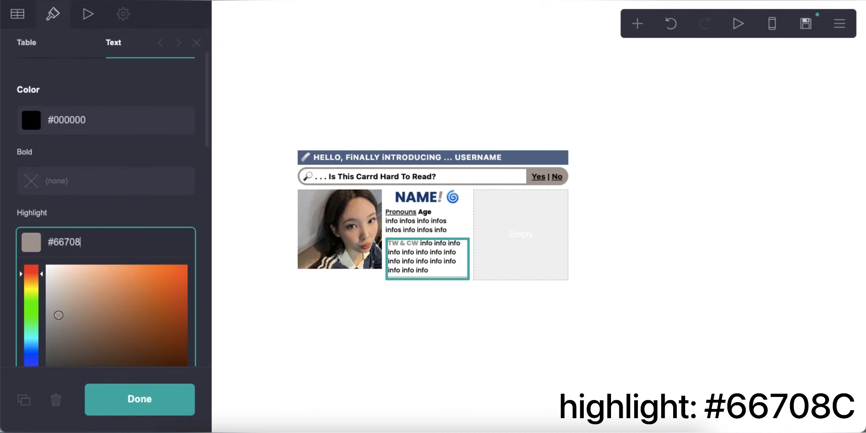
text(C)
key(Return)
scroll(87, 266, up, 2)
Delete the last line of "info" filler from the table's TW & CW cell.
click(17, 15)
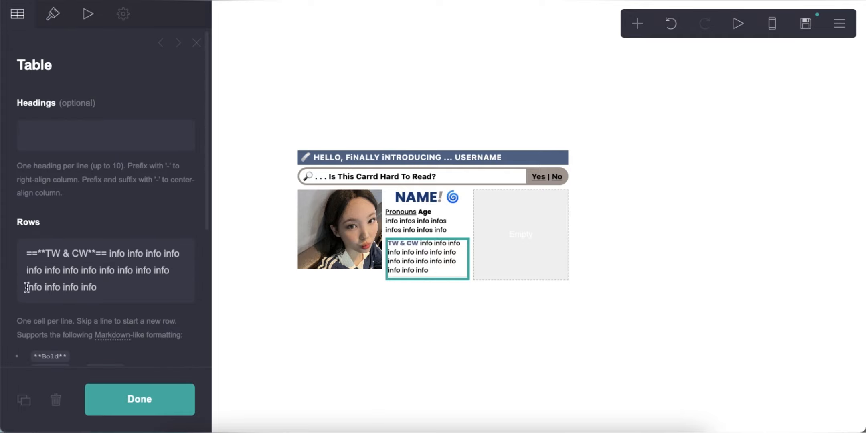
drag(26, 287, 100, 287)
key(BackSpace)
click(499, 350)
Add a text element to the right column of the three-column container with "==**i Love**==" followed by repeated "info" filler.
click(638, 23)
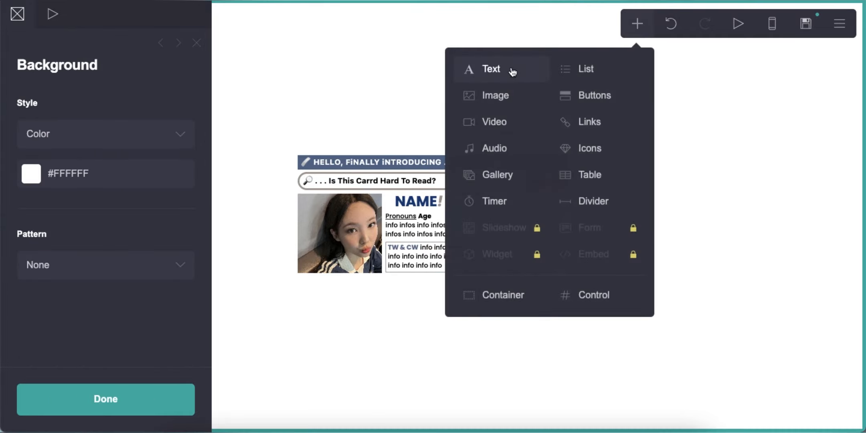
click(512, 71)
drag(401, 281, 520, 200)
drag(83, 116, 2, 115)
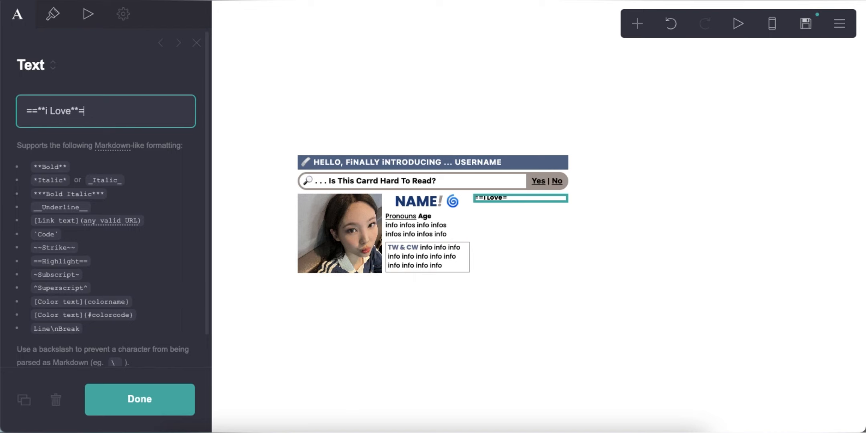
key(ctrl+v)
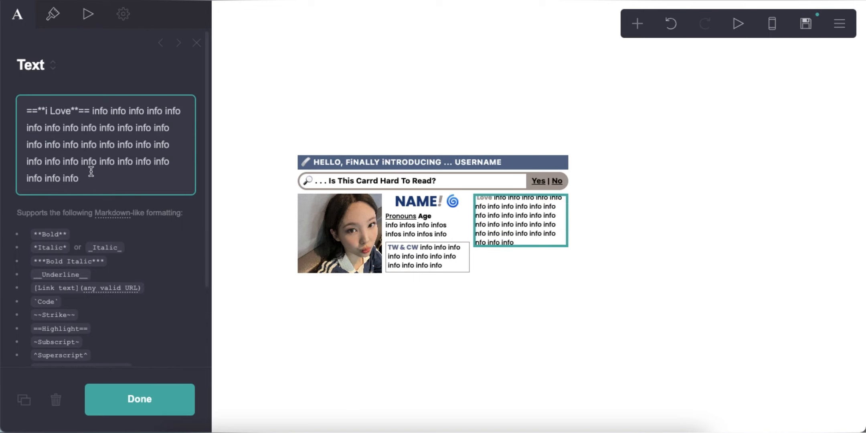
Trim the excess "info" filler from the end of the "i Love" paragraph.
drag(97, 172, 99, 179)
key(BackSpace)
key(BackSpace)
key(BackSpace)
key(BackSpace)
key(BackSpace)
Add a second paragraph with "==**i Hate**==" and "info" filler below "i Love", trimming its last line.
key(Return)
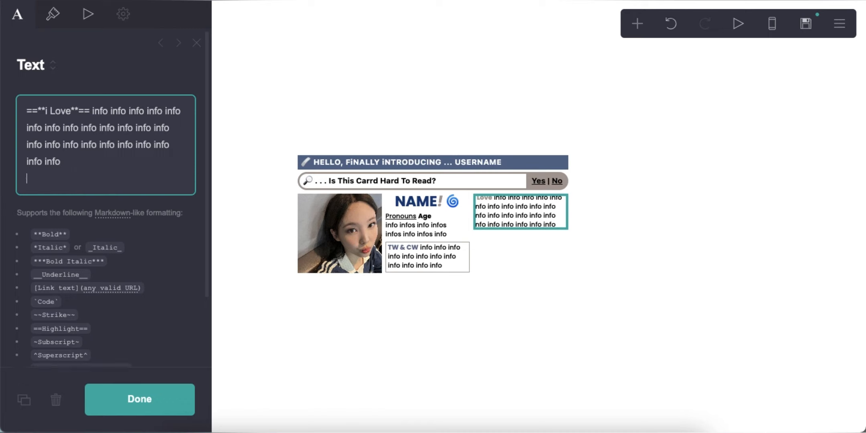
text(==**i Hate**== info info info info info info info info info info info info info info info info info info info info info info info info info info info info info info info info)
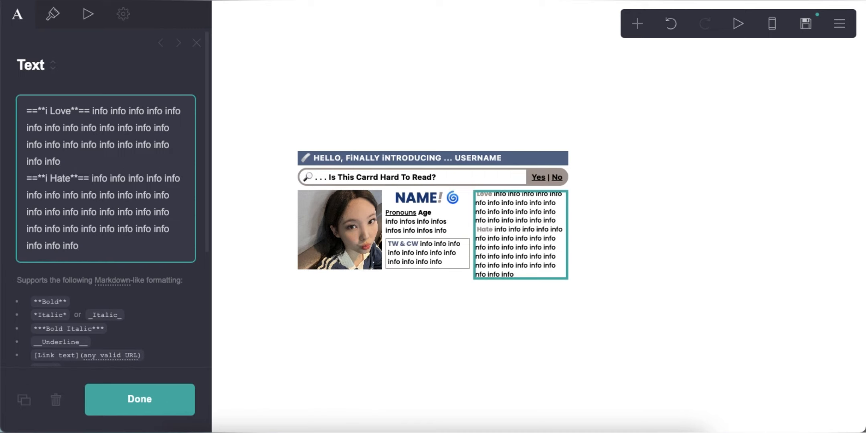
drag(115, 228, 117, 245)
key(BackSpace)
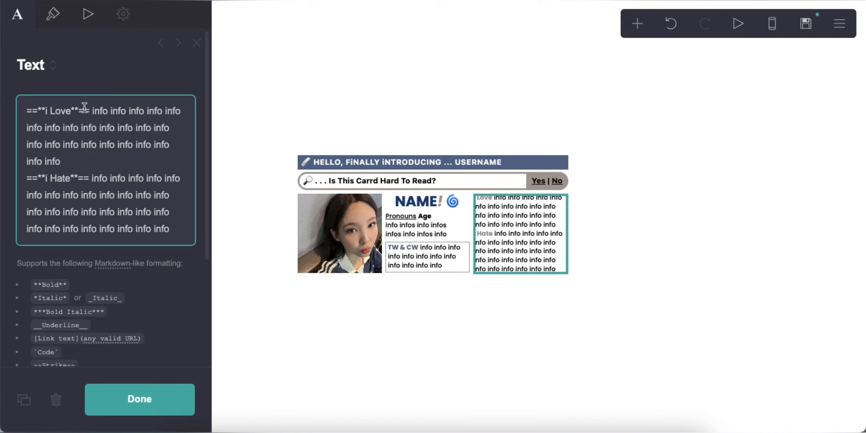
Check the page in the mobile view and return to the desktop view.
scroll(84, 108, down, 15)
click(752, 110)
click(772, 23)
click(772, 24)
Add a container of type Columns below the three-column container, with widths of 55% left and 45% right.
click(638, 23)
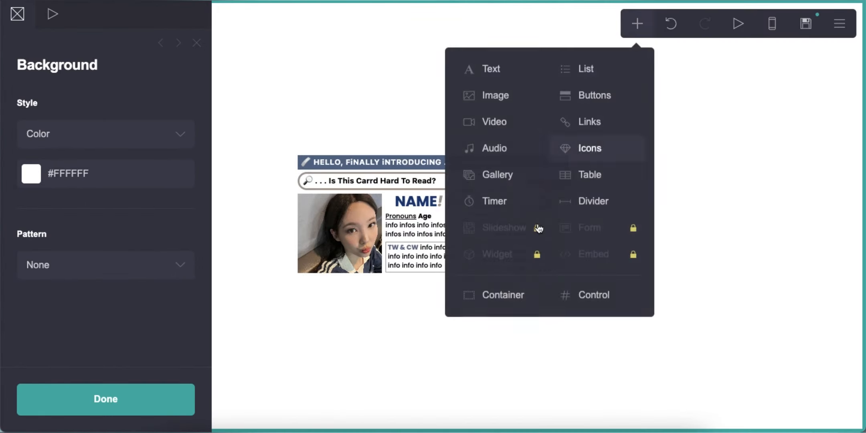
click(503, 295)
click(17, 14)
click(105, 133)
click(42, 146)
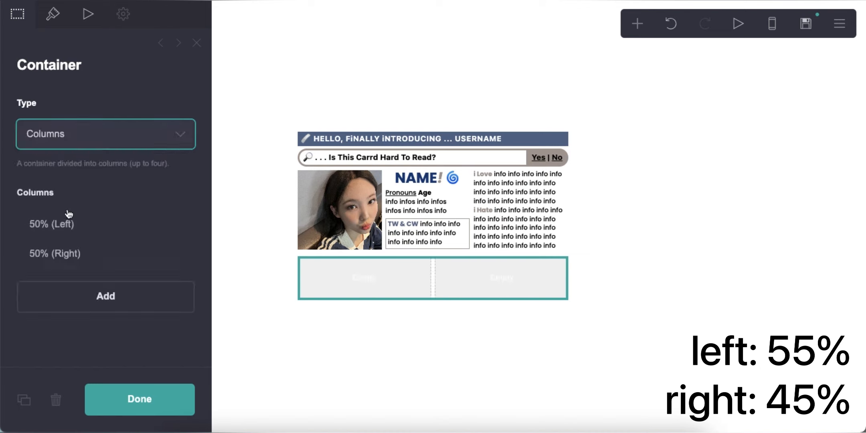
click(60, 223)
text(5)
key(Return)
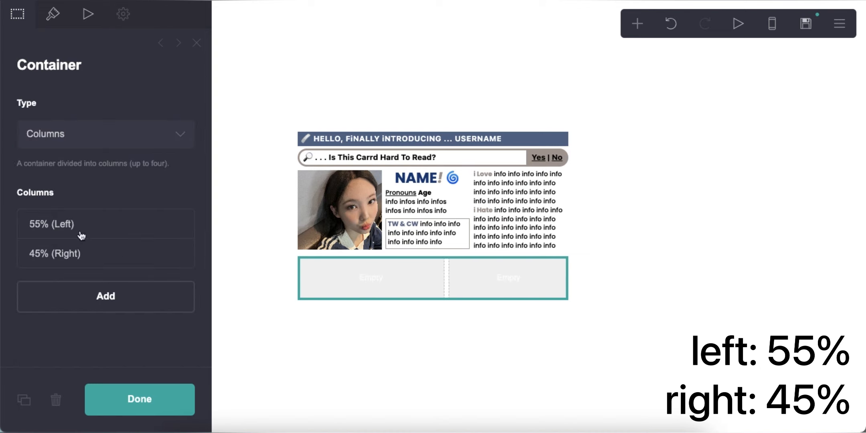
Set the two-column container's vertical padding and gutters to 0.
click(56, 20)
click(84, 204)
text(0)
key(Return)
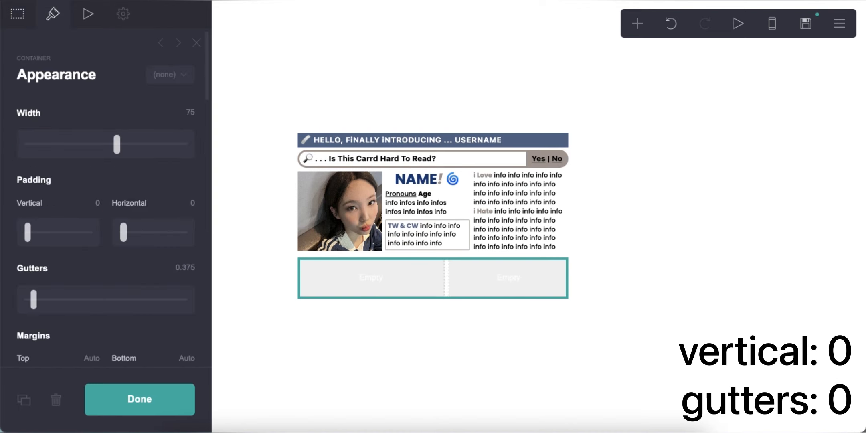
click(185, 268)
text(0)
key(Return)
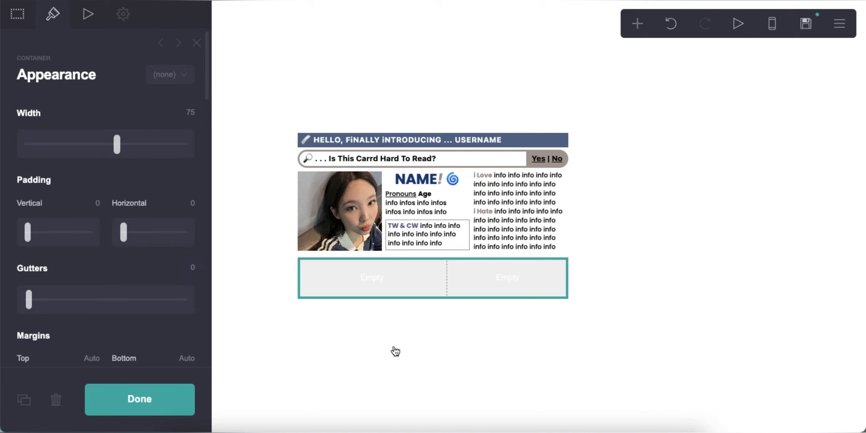
Add a text element reading "Before You Follow . ." with the dice emoji copied from the note to the two-column container's left column.
click(395, 351)
click(638, 23)
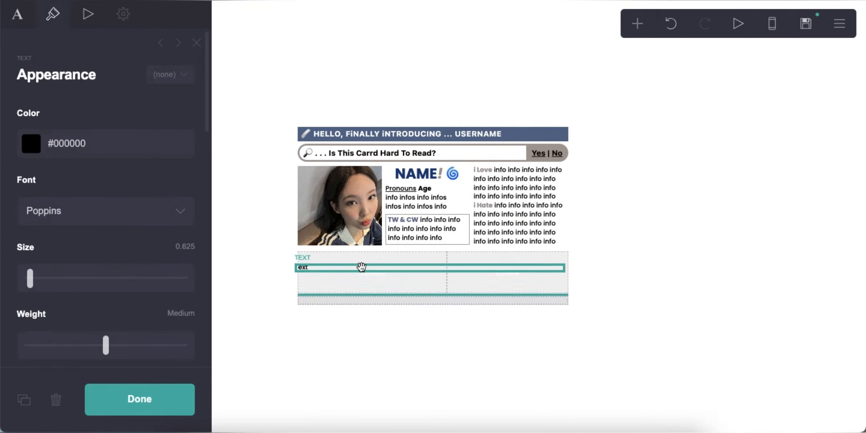
text(Before You Follow .)
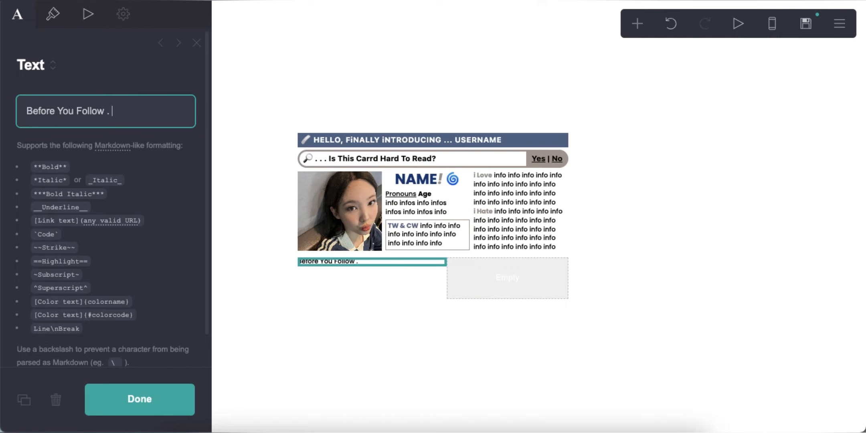
click(283, 431)
right_click(99, 88)
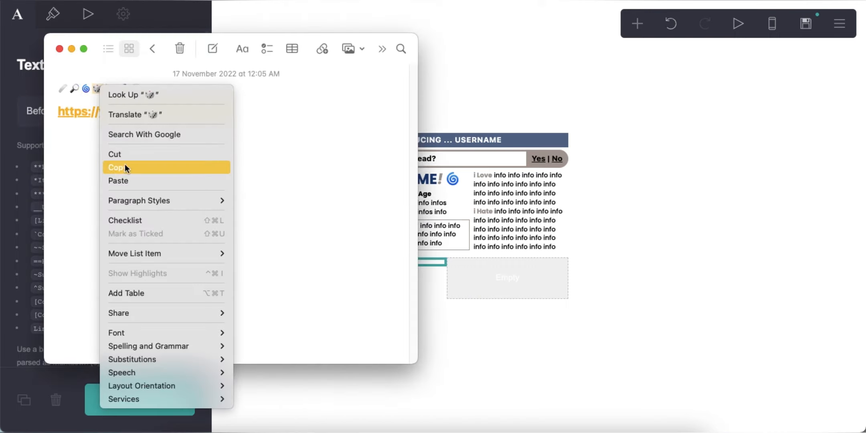
click(164, 167)
right_click(148, 109)
click(167, 197)
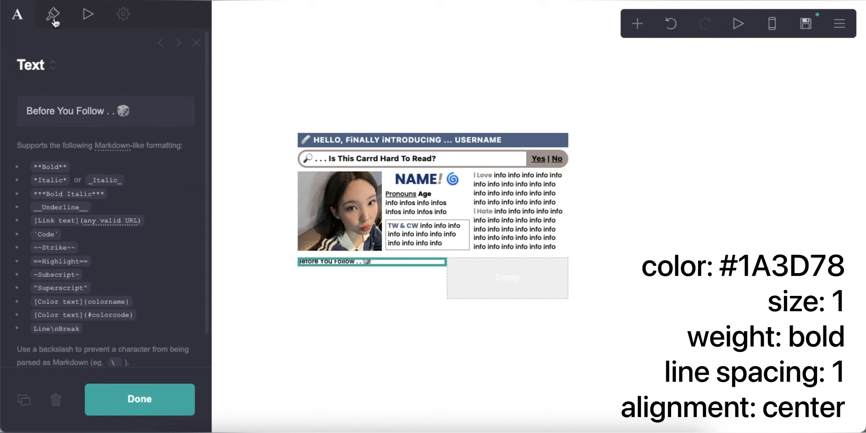
Set the "Before You Follow" heading's color to #1A3D78 and its size to 1.
click(54, 20)
click(111, 144)
text(#1A3D78)
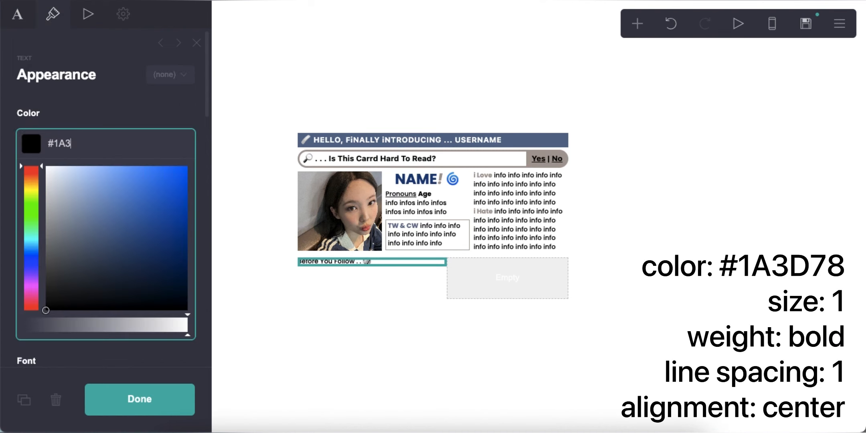
key(Return)
click(183, 251)
text(1)
key(Return)
scroll(142, 280, down, 1)
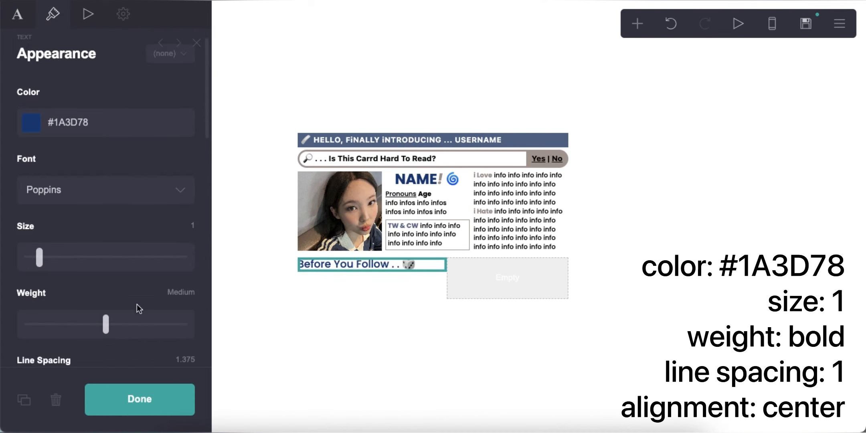
Give the "Before You Follow" heading Bold weight, line spacing 1 and Center alignment.
click(145, 324)
scroll(124, 297, down, 4)
click(185, 268)
text(1)
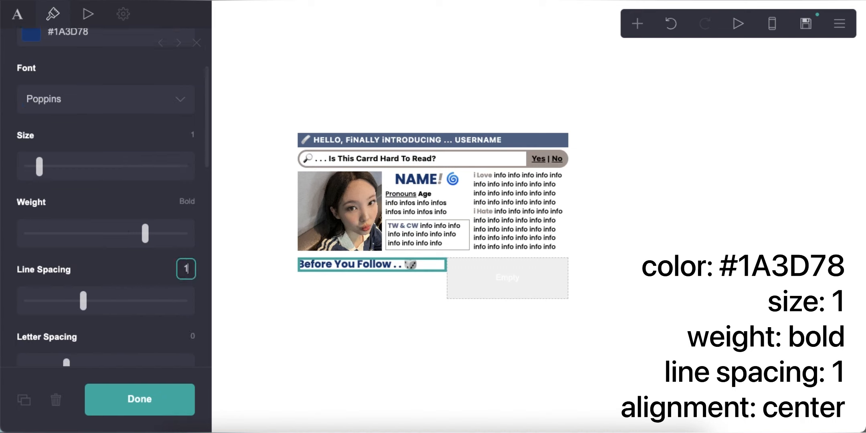
key(Return)
scroll(135, 273, down, 5)
click(129, 271)
click(123, 281)
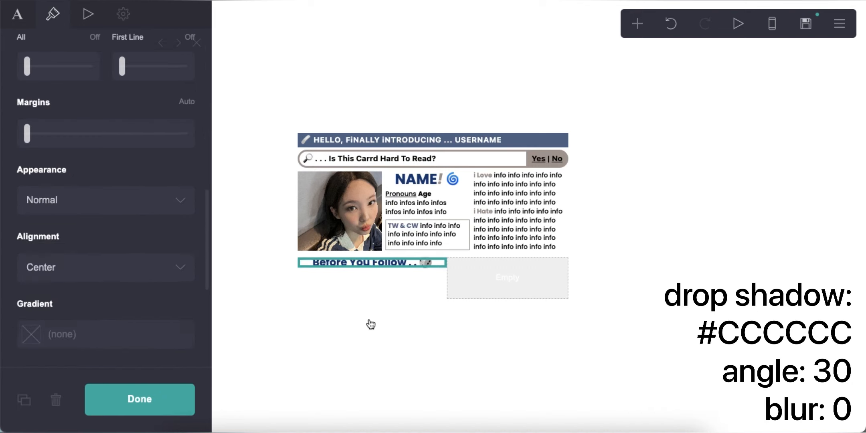
click(358, 271)
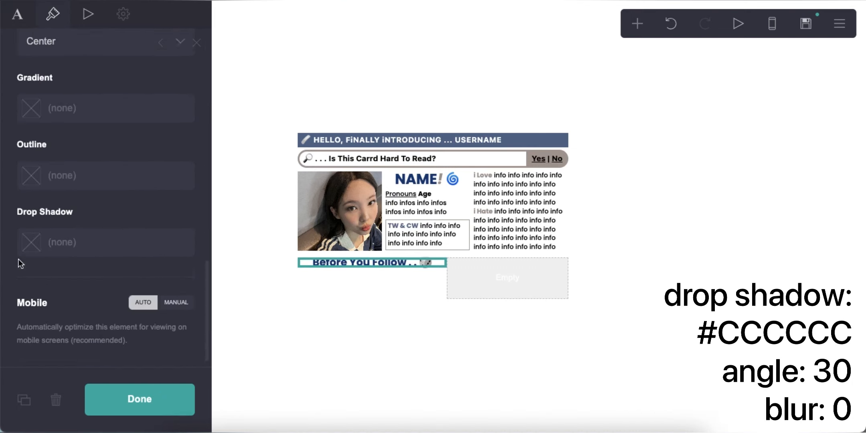
Apply a #CCCCCC drop shadow to the "Before You Follow" heading with a 30° angle and 0 blur.
scroll(18, 261, down, 1)
click(98, 244)
text(#CCCCCC)
key(Return)
scroll(101, 228, down, 5)
click(185, 145)
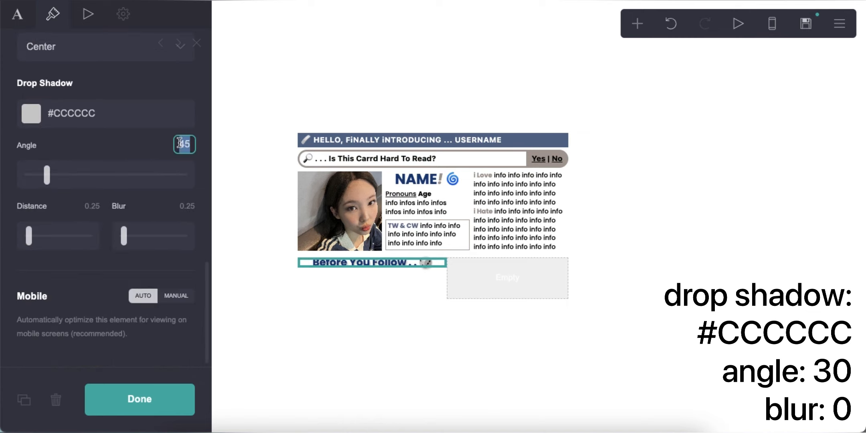
text(30)
key(Return)
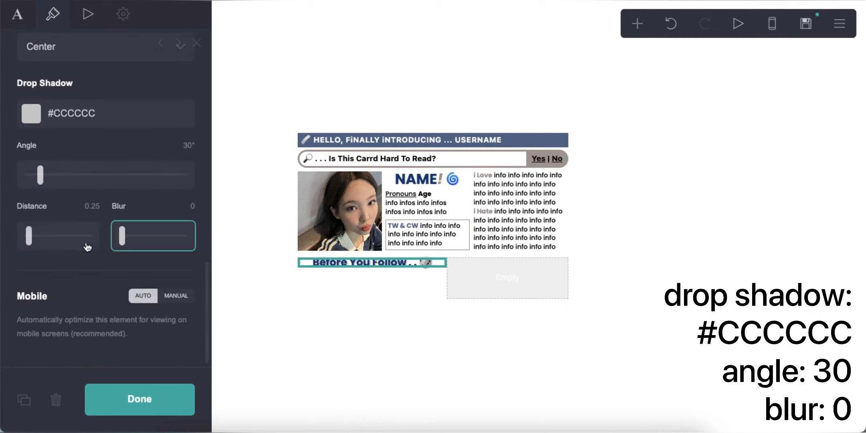
click(139, 399)
Duplicate the likes-and-dislikes text below the "Before You Follow" heading and delete its "i Love" and "i Hate" labels.
click(525, 224)
click(24, 400)
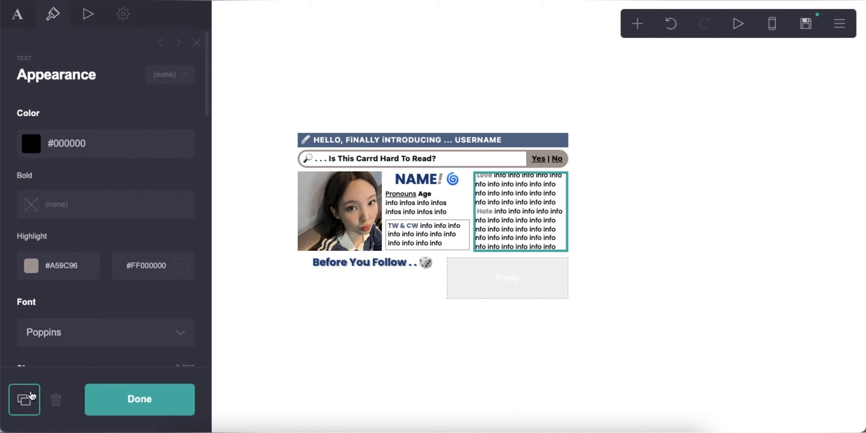
drag(93, 111, 11, 116)
key(BackSpace)
drag(92, 161, 19, 162)
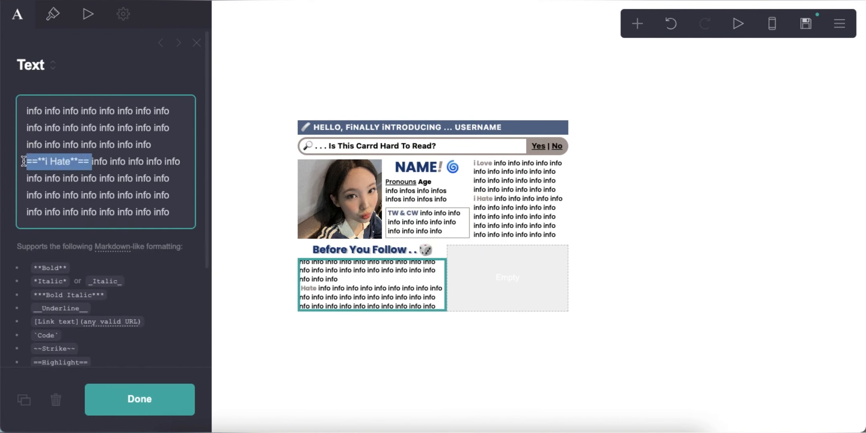
key(BackSpace)
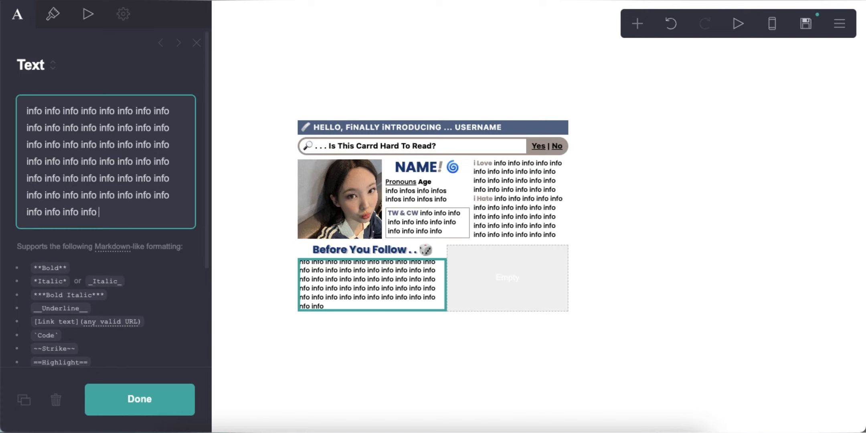
Extend the "Before You Follow" paragraph with repeated "info" filler to about eight lines on the page, trimming its end.
text(info info info info info info info info info info info info info info info info)
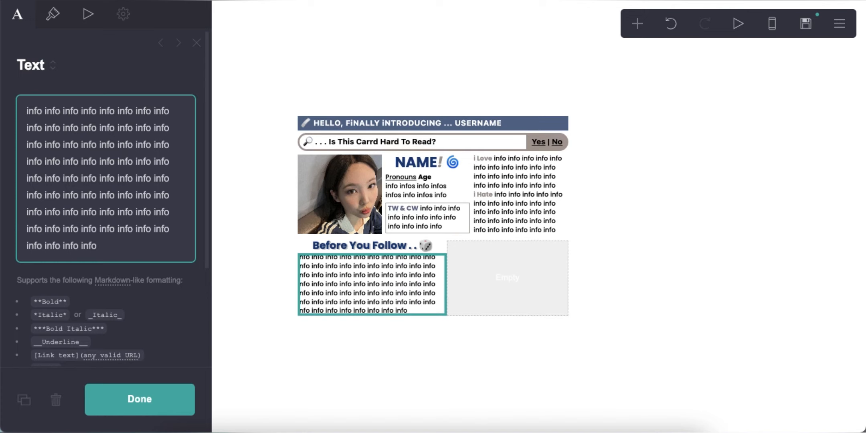
text(info info info info info info info info info info info info info info info info)
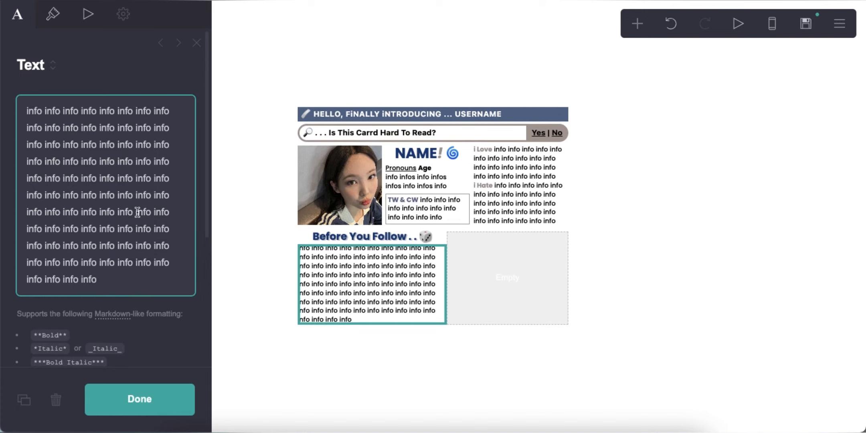
shift+click(162, 278)
key(BackSpace)
click(393, 364)
Add a text element reading "*!* NOTES" to the two-column container's right column.
click(637, 23)
click(491, 68)
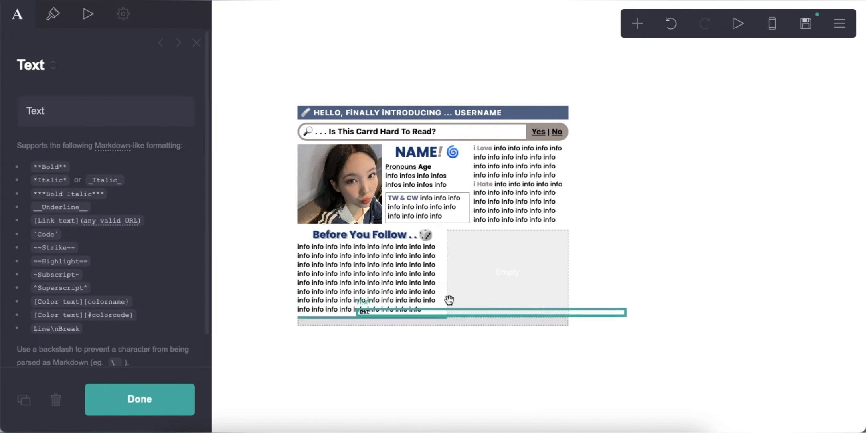
drag(425, 321, 485, 269)
double_click(25, 112)
text(*)
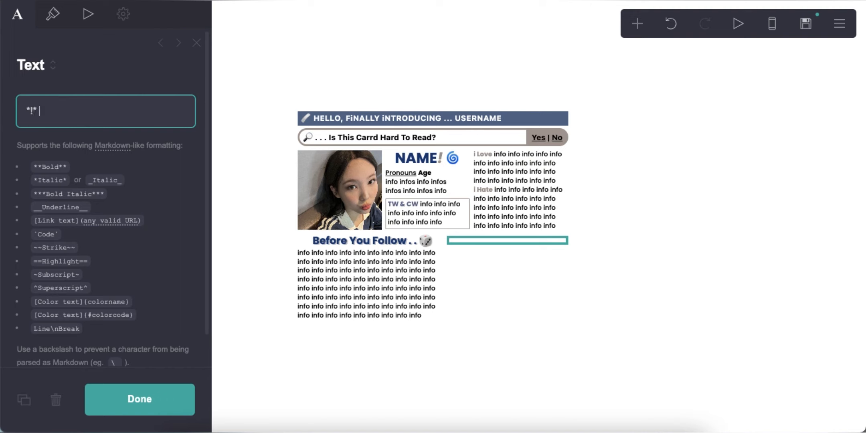
text(!* NOTES)
Set the NOTES heading's color to #AB9D95 and its size to 1.5.
click(52, 14)
click(66, 143)
text(#AB9D)
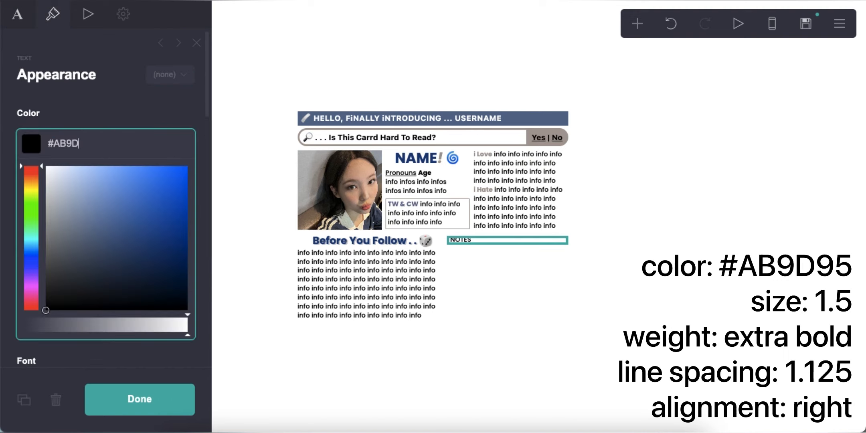
text(95)
key(Return)
click(185, 247)
text(1.5)
key(Return)
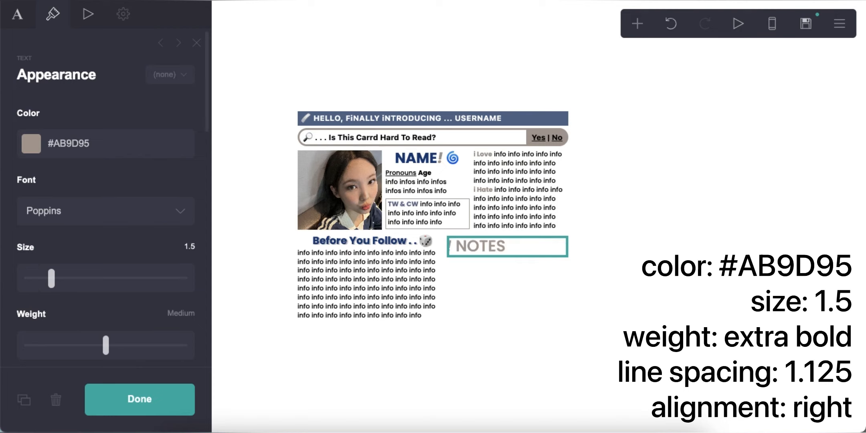
Give the NOTES heading Extra Bold weight, line spacing 1.125 and Right alignment.
scroll(134, 268, down, 2)
click(175, 288)
click(185, 317)
text(1.125)
key(Return)
scroll(131, 296, down, 3)
click(116, 311)
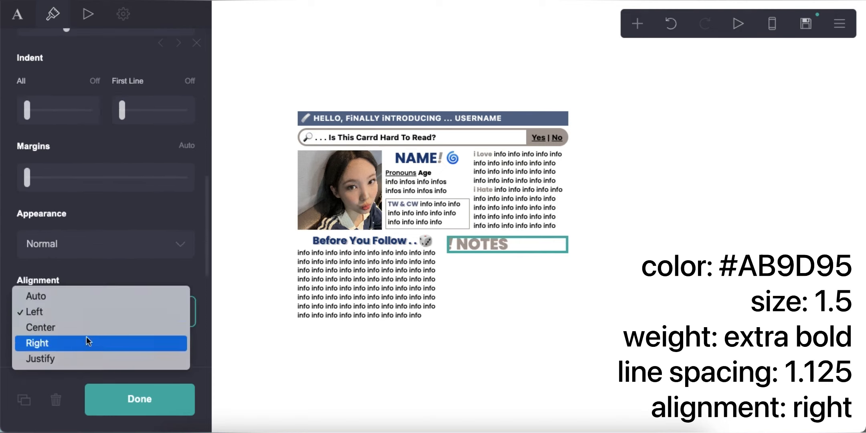
click(89, 342)
click(491, 357)
Duplicate the "Before You Follow" paragraph below the NOTES heading and shorten the copy to about three lines.
click(391, 298)
click(25, 400)
drag(376, 317, 522, 273)
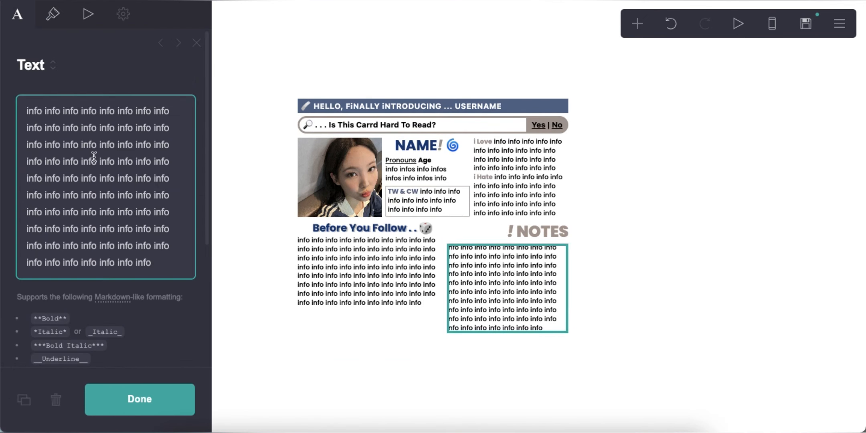
drag(82, 143, 179, 256)
key(BackSpace)
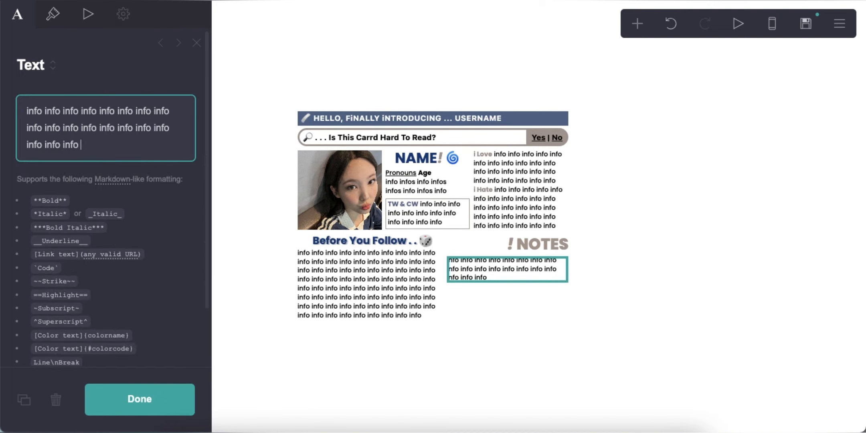
Change every second "info" in the notes paragraph to "infos".
click(60, 110)
text(s)
click(100, 114)
text(s)
click(143, 109)
text(s)
click(183, 111)
text(s)
click(83, 128)
text(s)
click(125, 128)
text(s)
click(168, 128)
text(s)
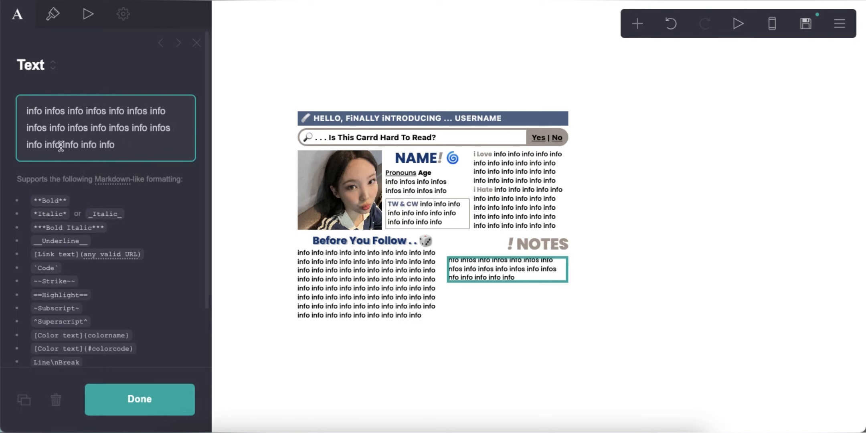
text(s)
click(100, 145)
text(s)
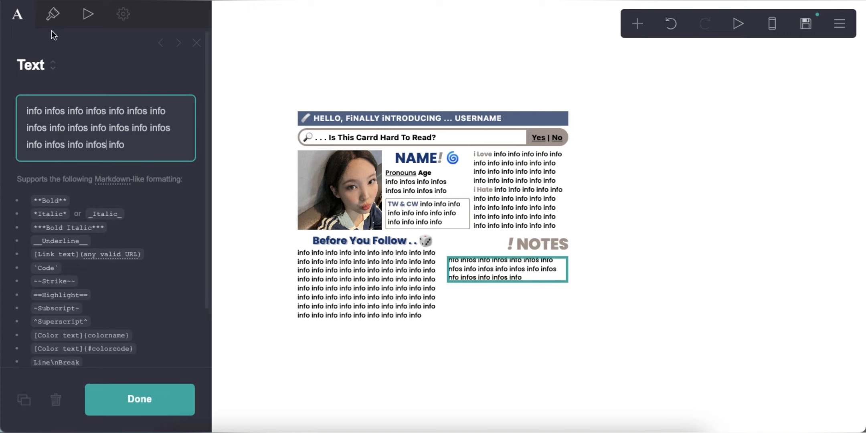
Set the notes paragraph's alignment to Right and extend its last line with more "infos info" filler.
click(53, 14)
scroll(92, 196, down, 8)
click(86, 159)
click(81, 192)
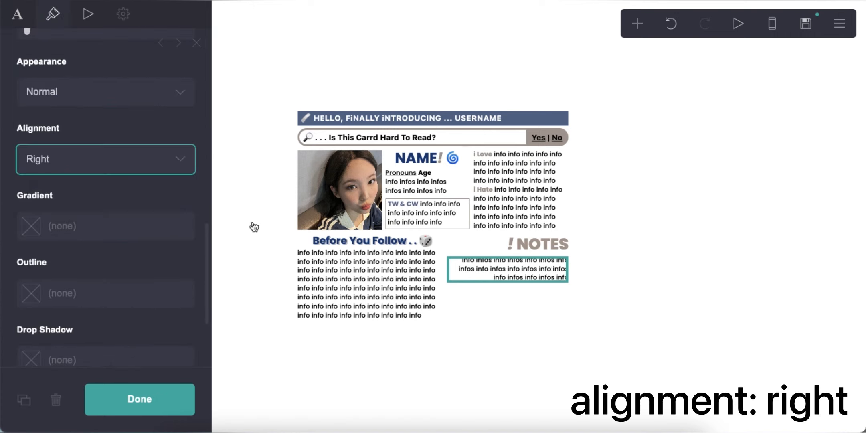
click(17, 14)
text(infos info infos info infos info)
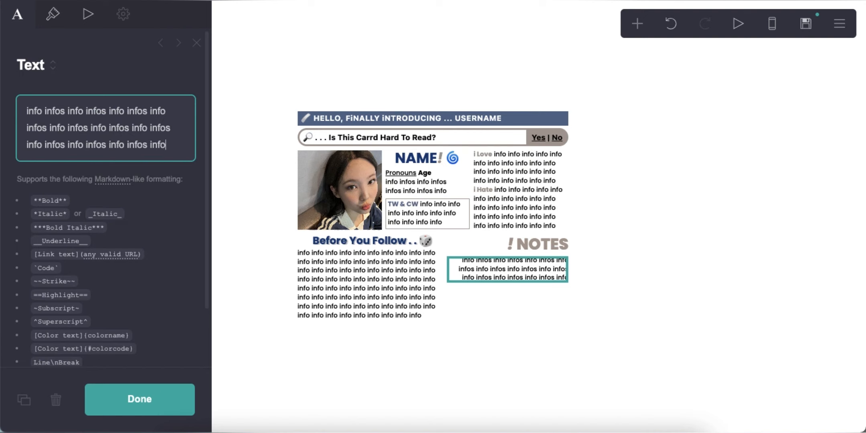
click(477, 309)
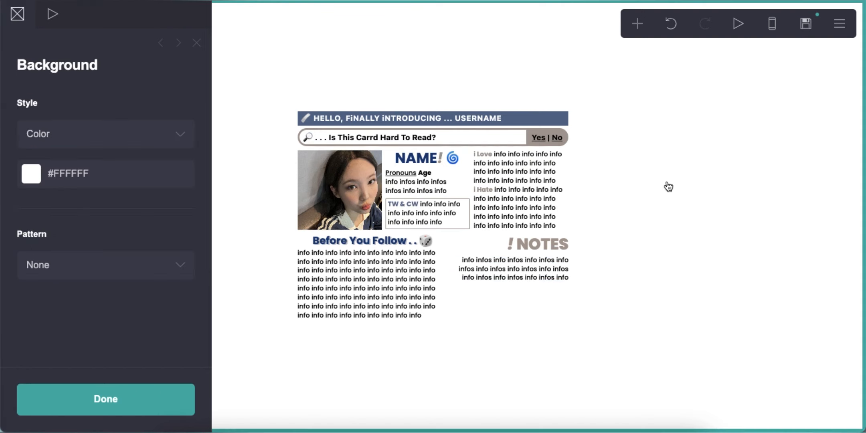
Add a table below the notes paragraph in the right column and clear its headings.
click(637, 23)
click(593, 176)
drag(413, 310, 508, 248)
click(87, 190)
key(super+a)
key(BackSpace)
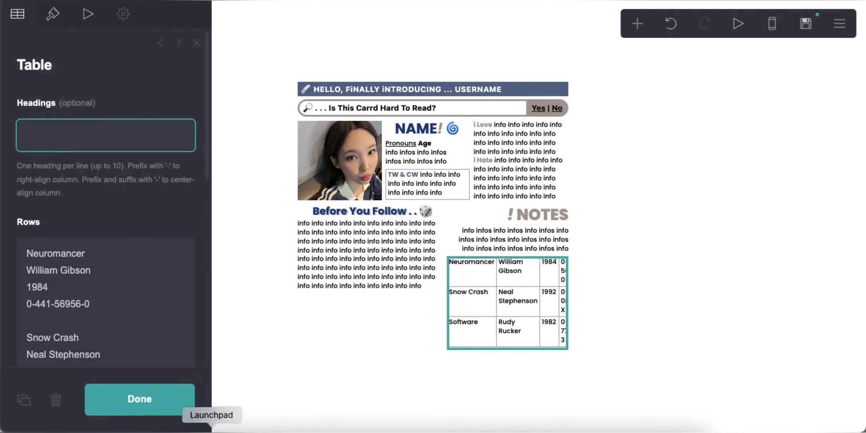
Replace the table's sample rows with the megaphone emoji copied from the note and "do you wanna see my besties ?".
click(283, 429)
right_click(111, 89)
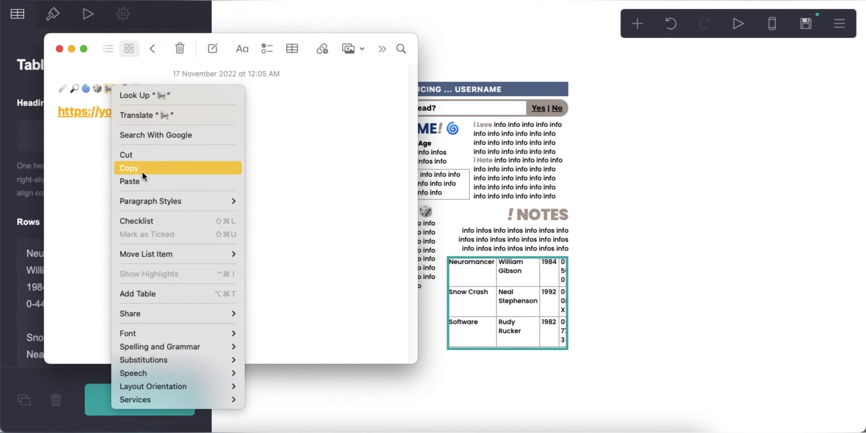
click(142, 172)
click(32, 273)
right_click(82, 272)
click(121, 328)
right_click(88, 270)
click(109, 267)
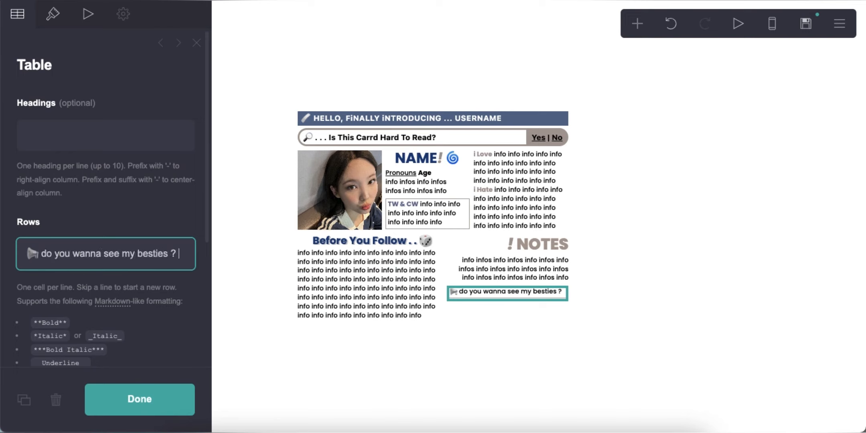
Append ". . . [*click here*](#)" to the table's row as an italic placeholder link.
key(Return)
text(==)
key(BackSpace)
key(BackSpace)
key(BackSpace)
text(.)
key(Return)
text(.)
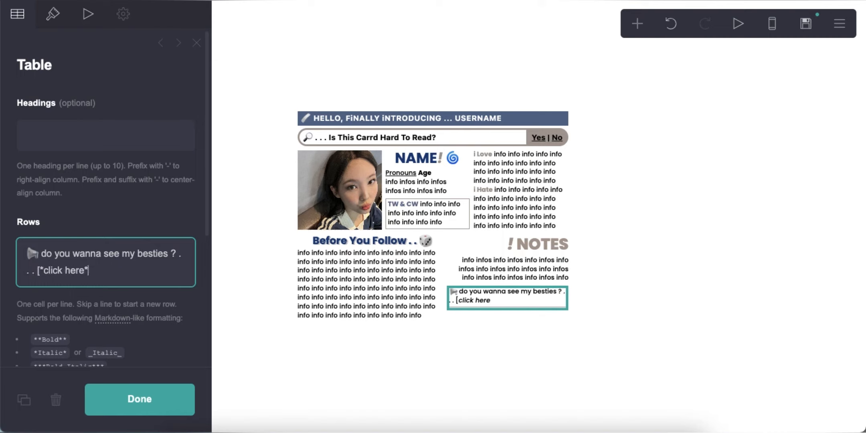
text(#))
Set the besties table's padding to 0.25.
click(53, 14)
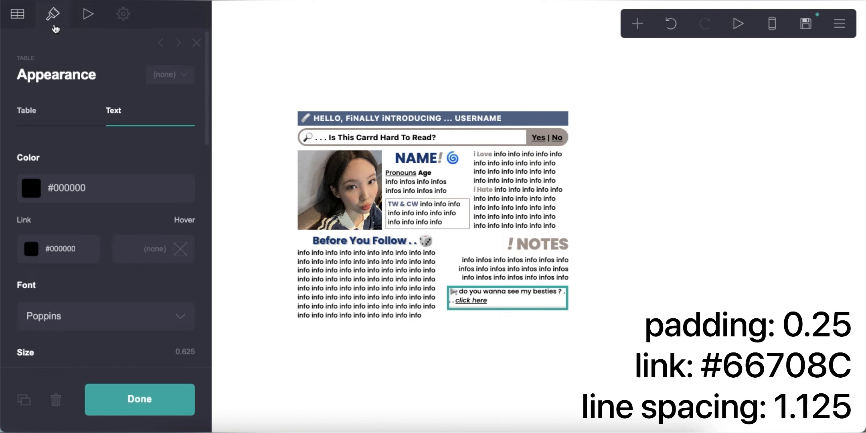
scroll(98, 234, down, 3)
click(173, 270)
text(.25)
key(Return)
scroll(172, 270, up, 3)
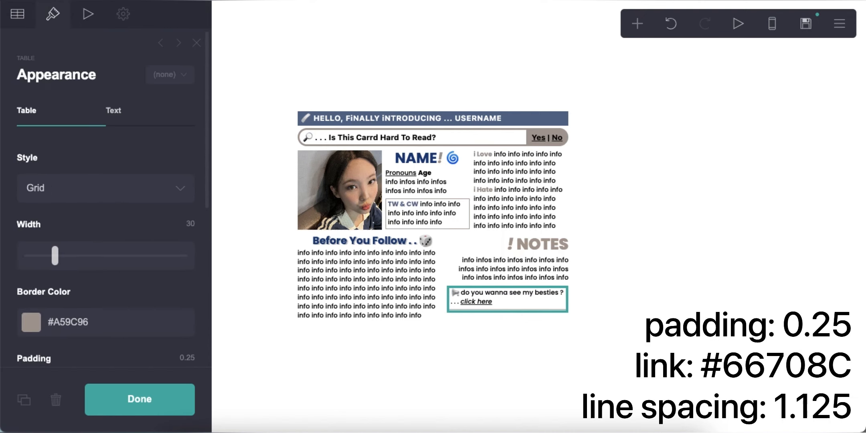
Set the besties table's link color to #66708C and its text line spacing to 1.125.
click(134, 122)
click(66, 249)
double_click(67, 249)
text(#667)
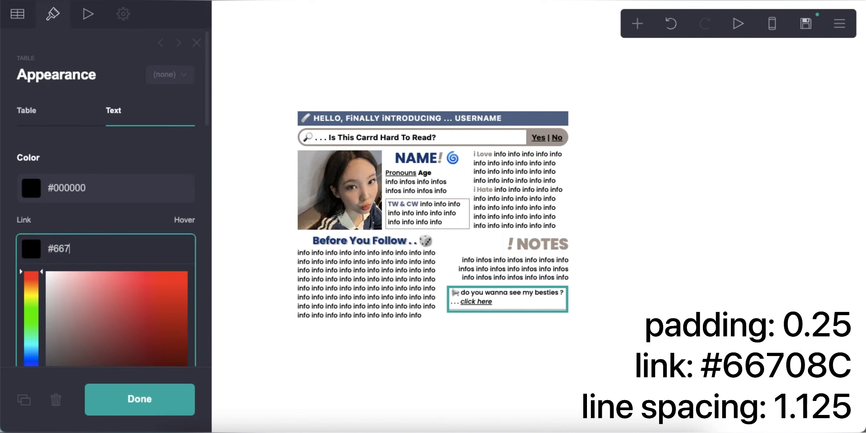
text(08C)
key(Return)
scroll(106, 200, down, 5)
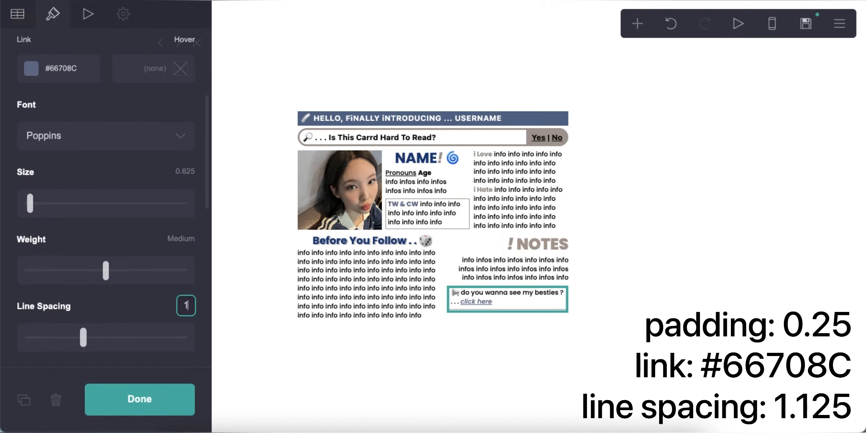
click(588, 371)
Add a text element below the besties table and replace its sample text with the link emoji copied from the note.
click(638, 24)
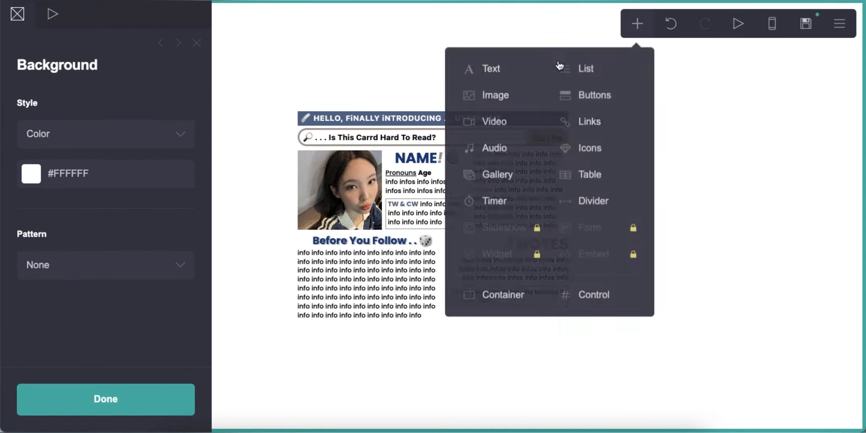
click(491, 68)
drag(435, 322, 482, 309)
click(284, 426)
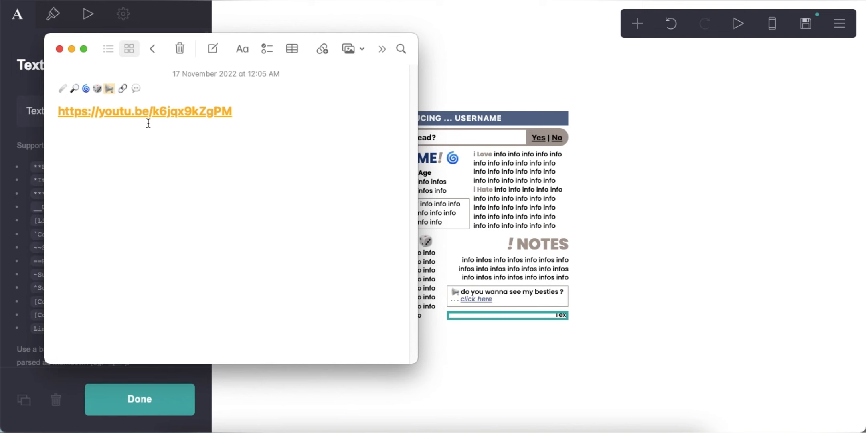
right_click(125, 87)
click(154, 166)
click(35, 122)
right_click(74, 112)
click(100, 221)
Append the placeholder links "[Cc](#) [Spotify](#) [TikTok](#) [Pin](#) [Twt](#)" after the link emoji.
text([Cc](#) [S)
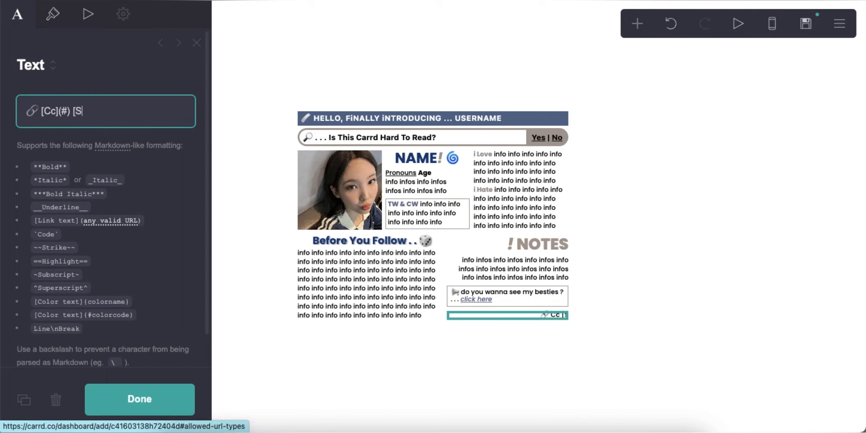
text(potify](#) [TikTok](#) [Pi)
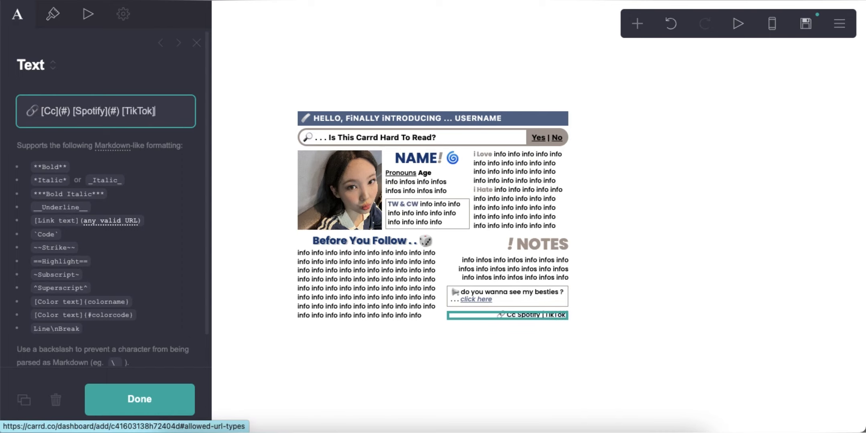
text(n]()
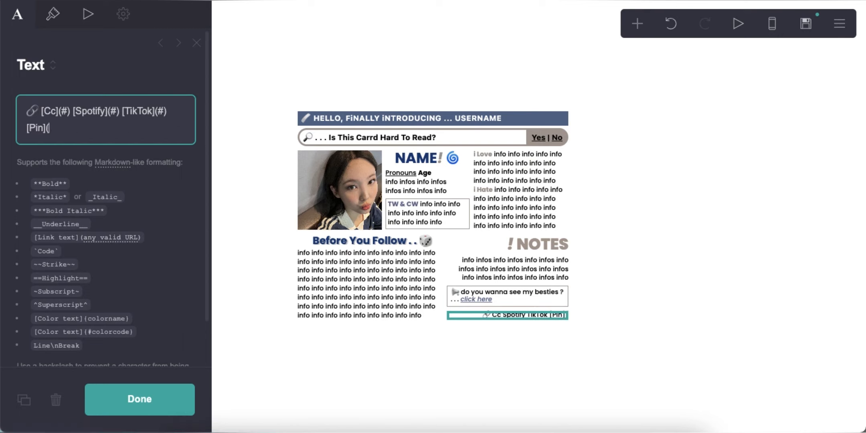
text(#) [Twt](#))
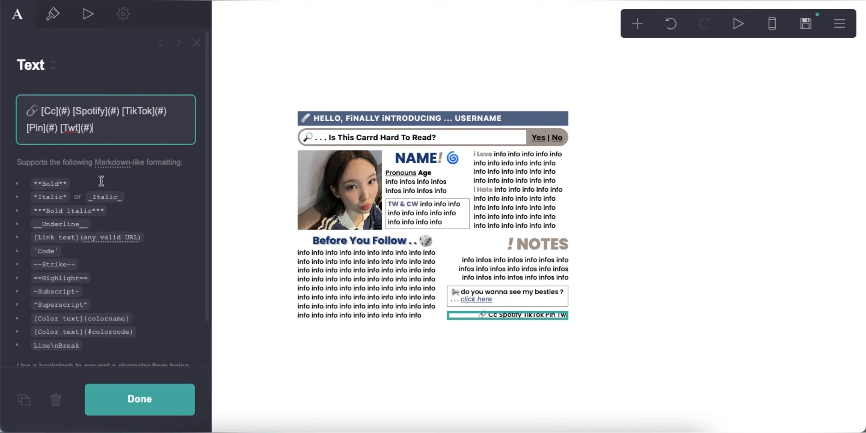
Set the alignment of the social links text to Left.
click(53, 14)
scroll(121, 248, down, 5)
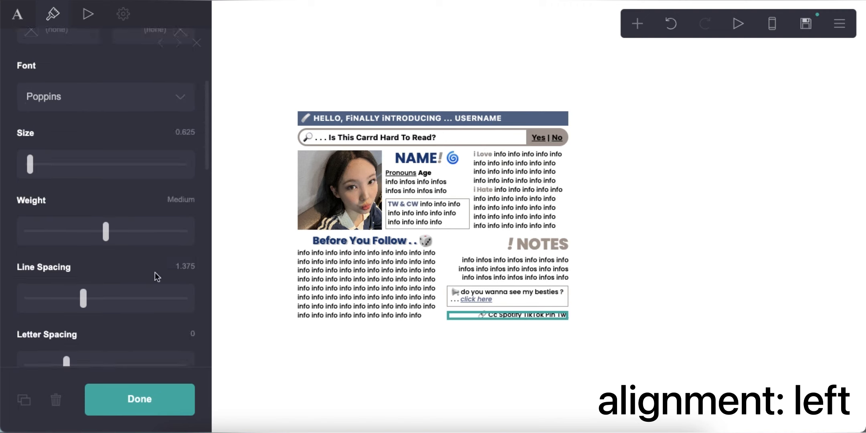
scroll(113, 268, down, 6)
click(107, 212)
click(108, 184)
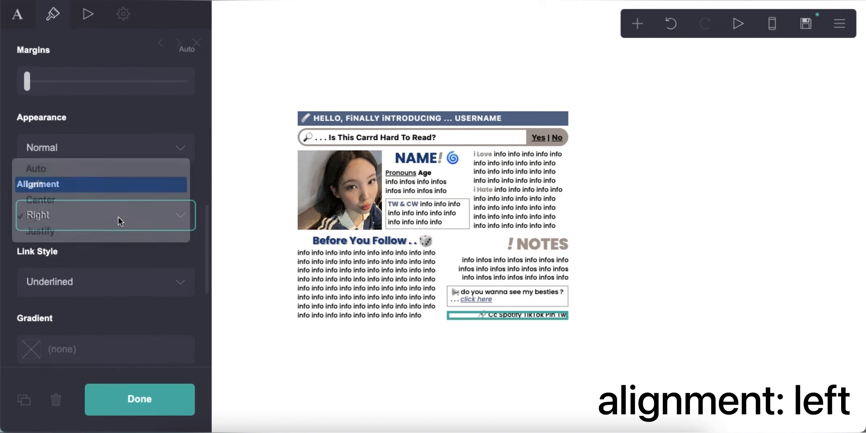
click(429, 373)
click(768, 31)
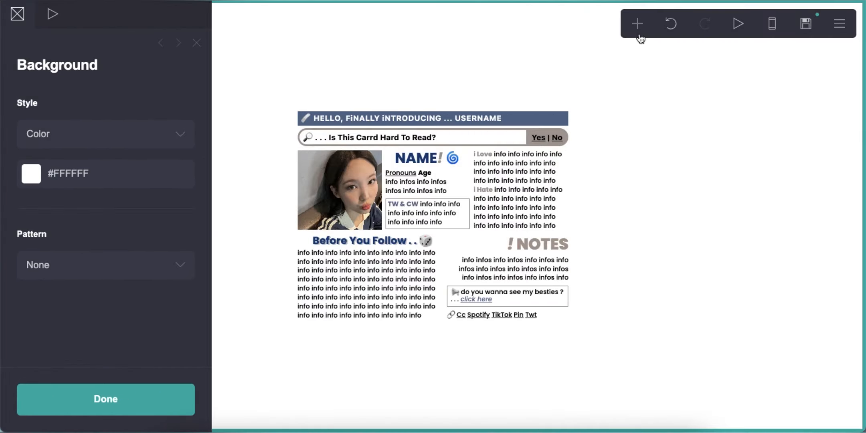
Add a container below the two-column section with vertical padding 0.125, horizontal padding 0.25 and top margin 0.5.
click(637, 23)
click(496, 290)
click(91, 203)
text(.125)
key(Return)
click(193, 205)
text(.25)
key(Return)
scroll(122, 262, down, 2)
click(78, 196)
text(.5)
key(Return)
Give the new container a #586B8B border with width 5.
scroll(112, 192, up, 10)
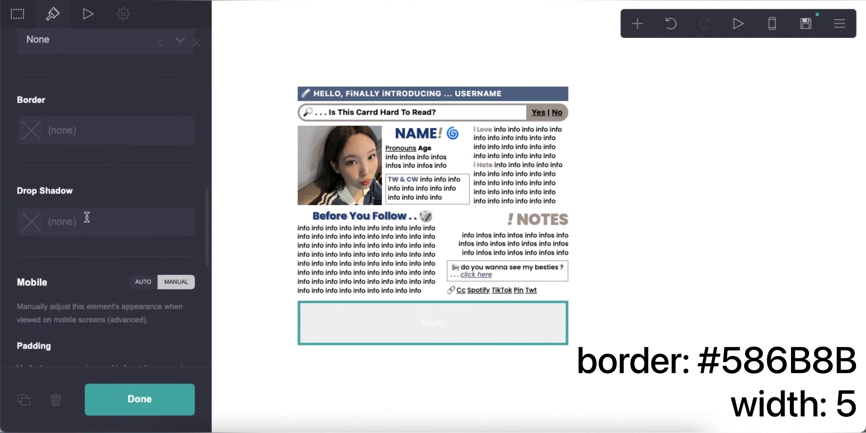
click(94, 230)
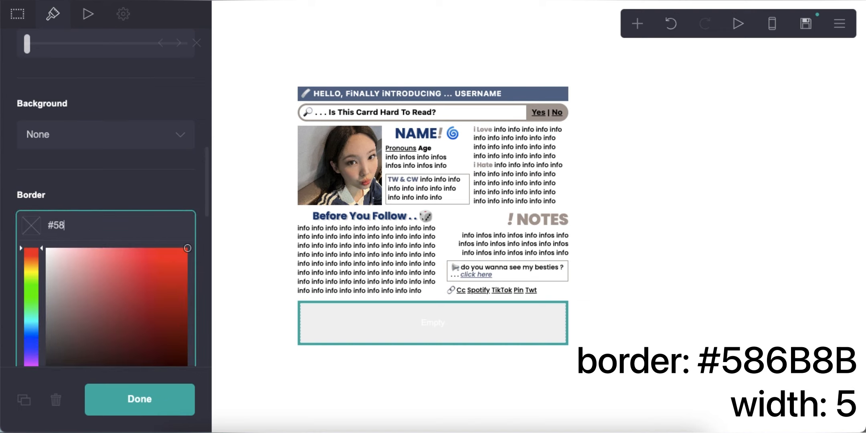
text(#586B8B)
key(Return)
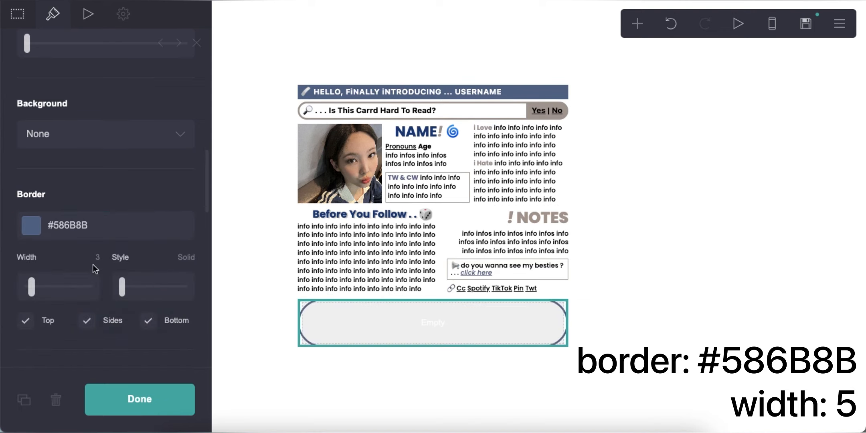
drag(31, 287, 35, 287)
Add a #A09899 drop shadow to the container with angle 0, size 0.25, distance 0 and blur 0.
scroll(86, 281, down, 5)
click(91, 239)
text(#A09899)
key(Return)
scroll(80, 272, down, 1)
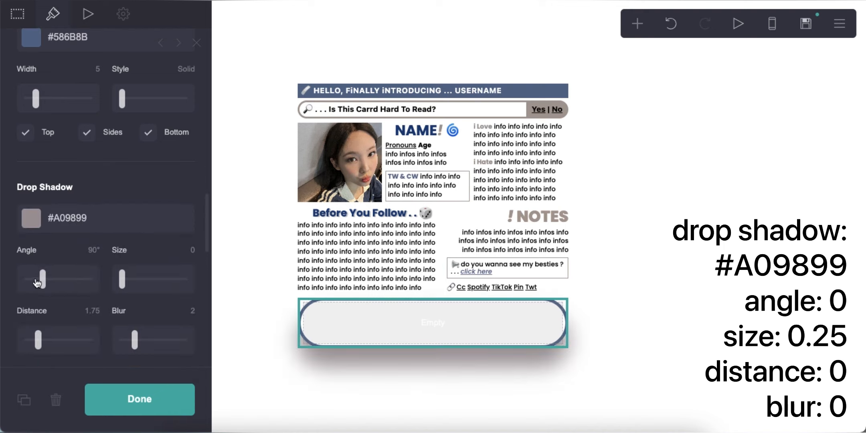
click(187, 250)
text(.25)
key(Return)
scroll(160, 256, down, 2)
drag(38, 253, 20, 256)
drag(134, 254, 63, 267)
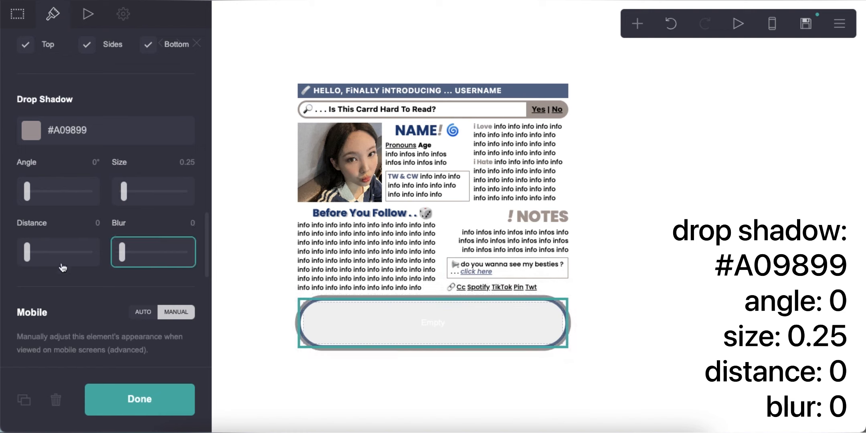
Turn off the bordered container's corner rounding.
click(356, 394)
click(348, 338)
scroll(61, 265, down, 3)
drag(102, 281, 28, 280)
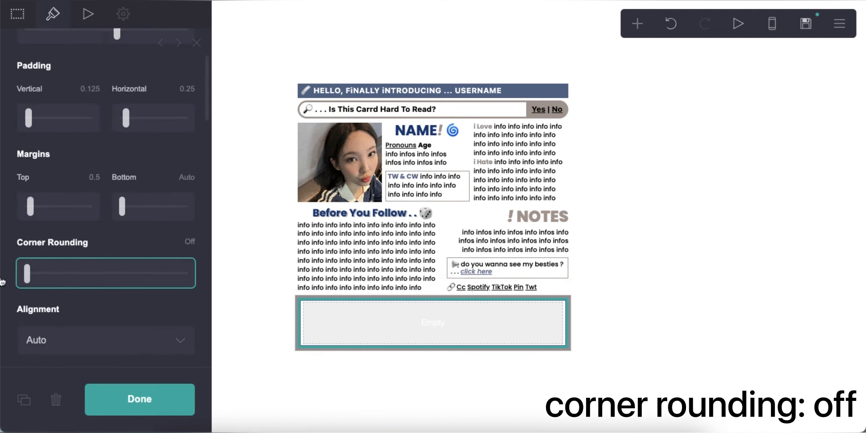
click(354, 370)
Add a text element inside the bordered container and replace its sample text with the bold label "**DFi U**".
click(638, 24)
click(503, 70)
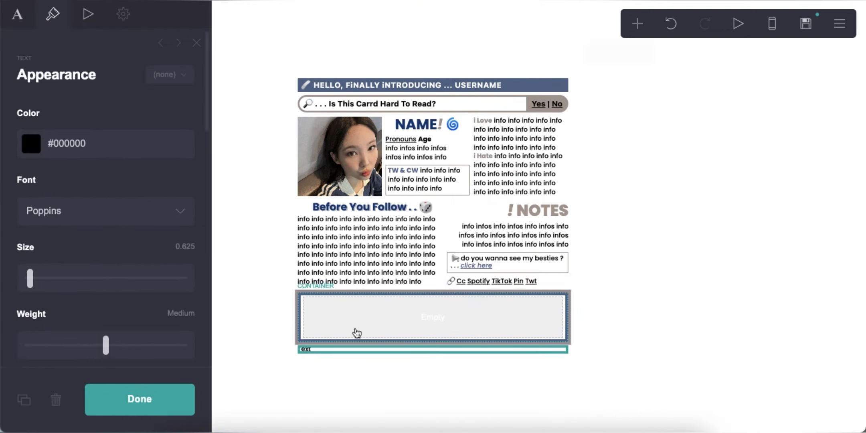
click(18, 15)
drag(61, 116, 3, 116)
text(**)
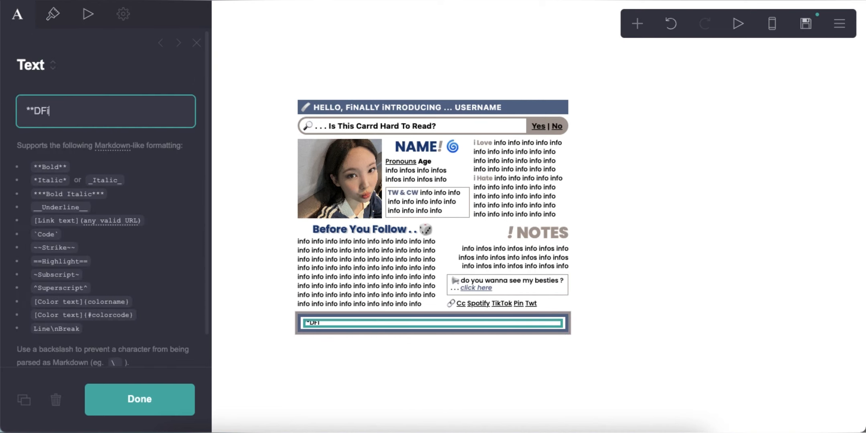
Insert the speech bubble emoji copied from the note after the "DFi U" label.
click(283, 431)
drag(146, 92, 135, 91)
right_click(140, 89)
click(166, 168)
click(29, 114)
right_click(103, 109)
click(131, 200)
Append ".." and a four-line paragraph of repeated "info" filler after the speech bubble emoji.
text(..)
key(super+v)
key(super+v)
key(super+v)
key(super+v)
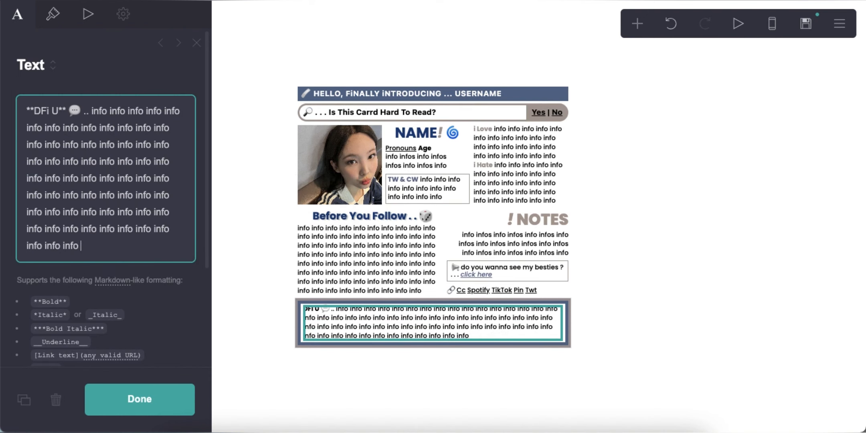
click(51, 21)
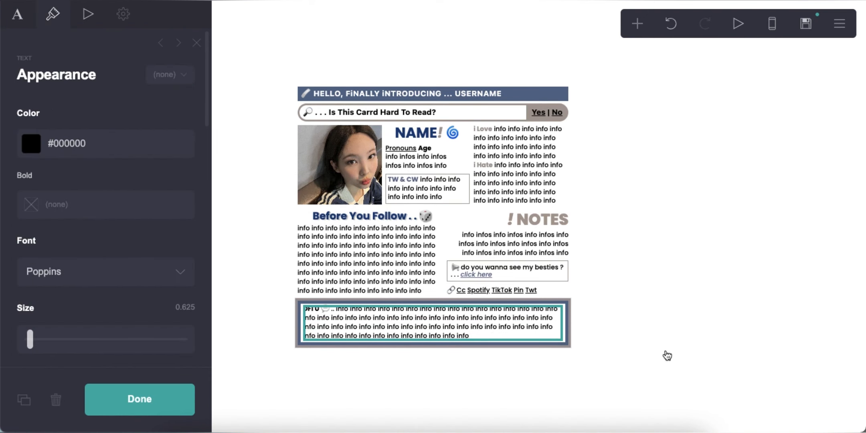
click(667, 339)
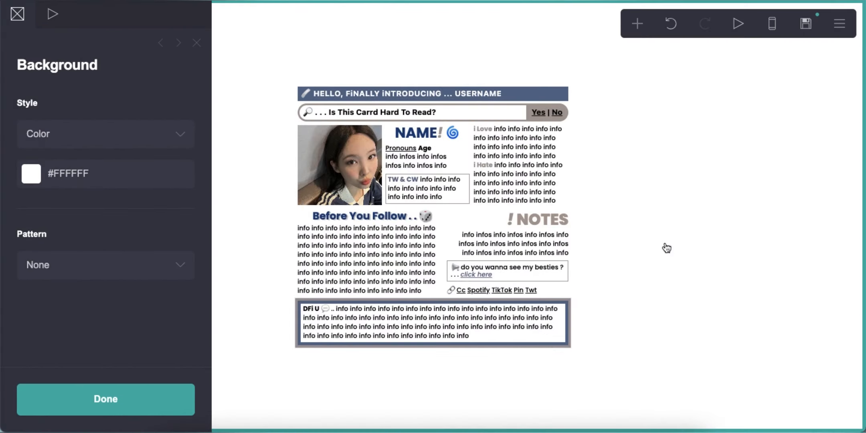
Add another container below the DFi U box, make it a Columns type and set the left column's width to 70%.
click(634, 31)
click(503, 294)
click(52, 134)
click(44, 150)
click(52, 223)
double_click(45, 291)
text(70)
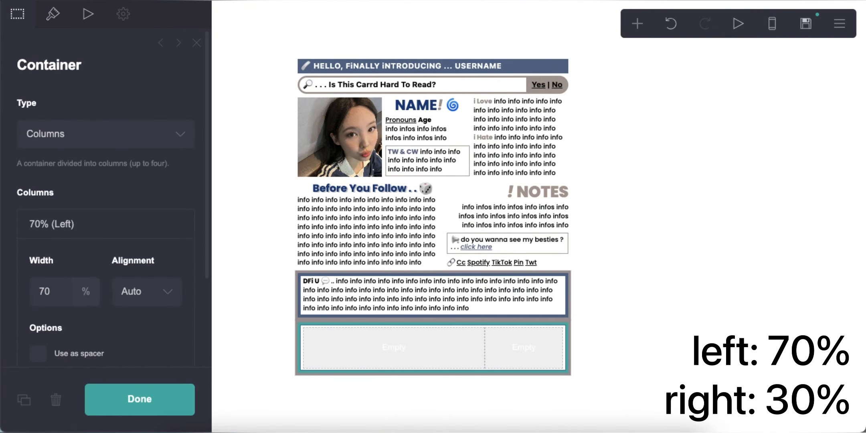
click(53, 231)
Set the columns container's vertical padding to 0.25 and its gutters to 0.25.
click(56, 23)
click(100, 208)
text(.25)
key(Return)
click(188, 270)
text(.25)
key(Return)
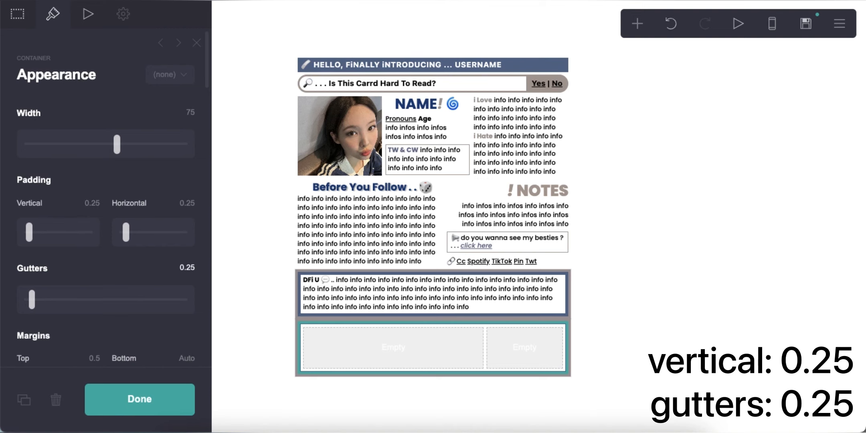
Give the columns container a Gradient background and set its first stop's color to #EAEAED.
scroll(104, 279, down, 10)
click(72, 212)
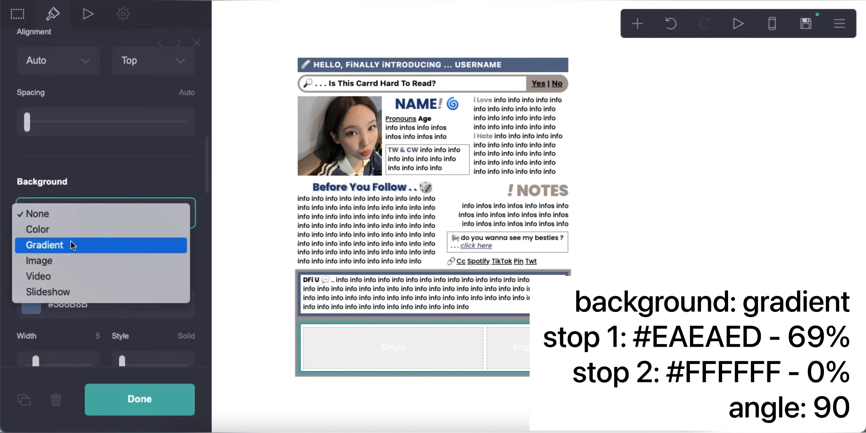
click(72, 245)
scroll(70, 257, down, 3)
click(80, 268)
key(BackSpace)
key(BackSpace)
key(BackSpace)
key(BackSpace)
key(BackSpace)
key(BackSpace)
text(EAEAE)
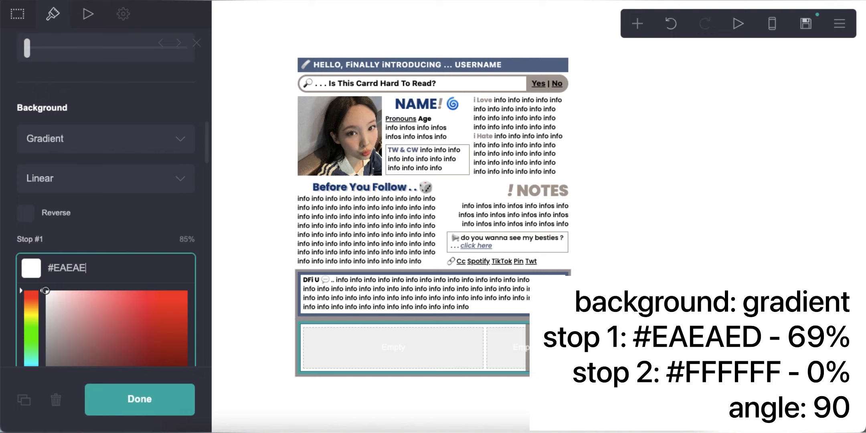
text(D)
key(Return)
Set the gradient's second stop color to #FFFFFF and the first stop's percentage to 69%.
scroll(112, 244, down, 2)
drag(112, 244, 4, 238)
text(#FFFFFF)
key(Return)
click(182, 158)
text(69)
key(Return)
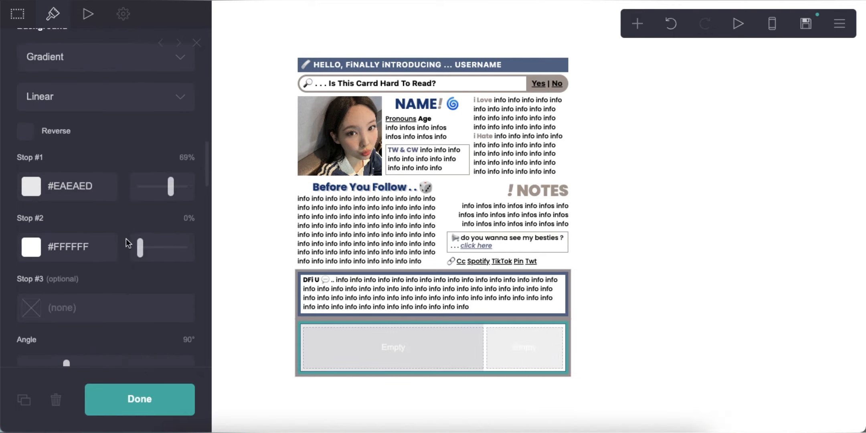
Remove the border and the drop shadow from the columns container.
scroll(121, 244, down, 2)
scroll(120, 248, down, 5)
click(132, 258)
key(BackSpace)
key(Return)
scroll(132, 258, down, 2)
click(132, 258)
key(BackSpace)
key(Return)
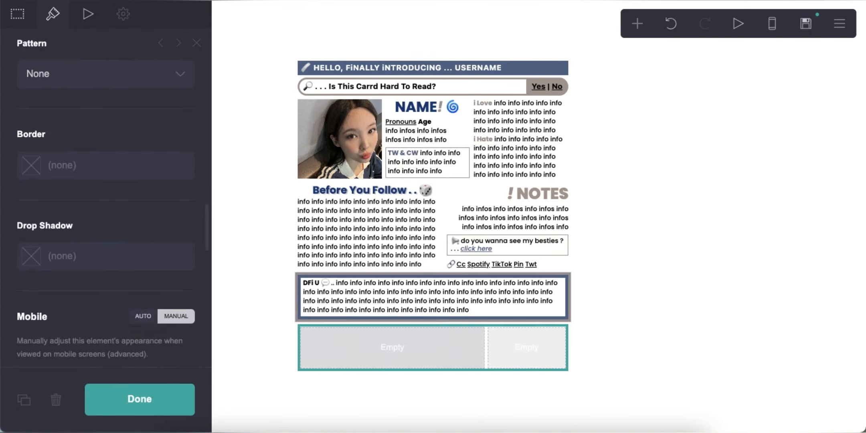
scroll(128, 256, down, 4)
scroll(128, 258, down, 4)
scroll(128, 258, up, 4)
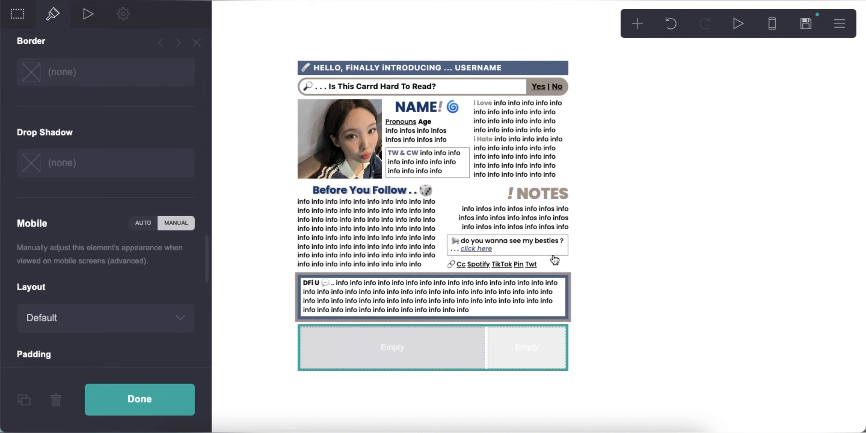
Add a gallery to the left column of the gradient container.
click(626, 201)
click(637, 29)
click(497, 175)
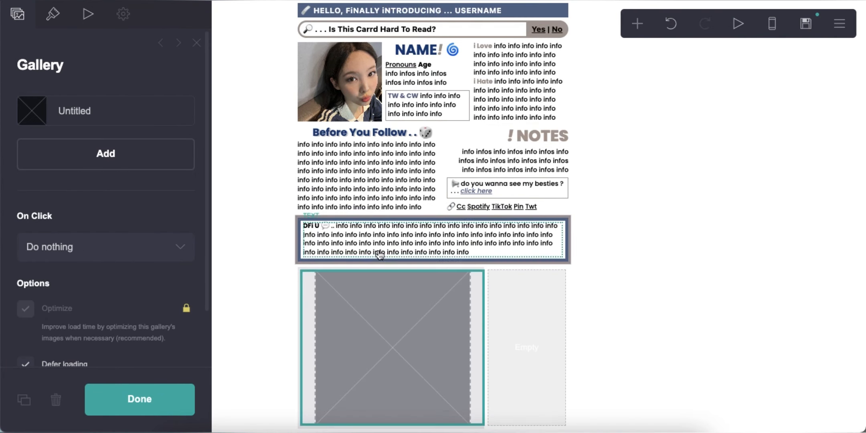
Set the gallery's spacing to 0.25 and its alignment to Left.
click(53, 14)
double_click(179, 287)
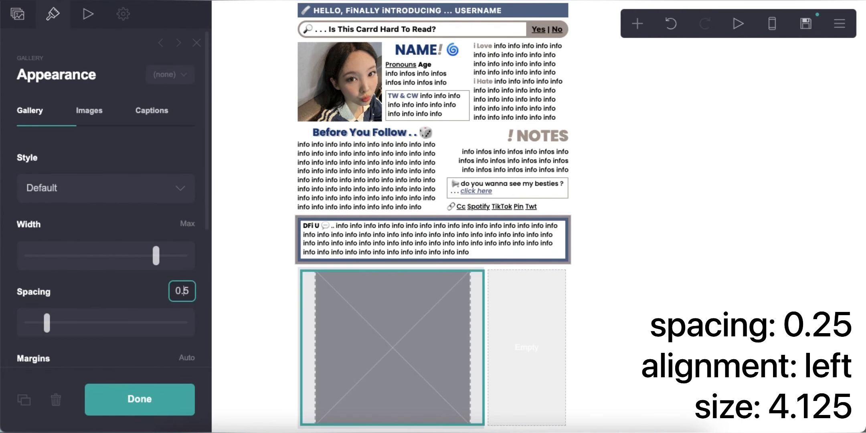
text(2)
key(Return)
scroll(168, 291, down, 5)
click(134, 250)
click(134, 265)
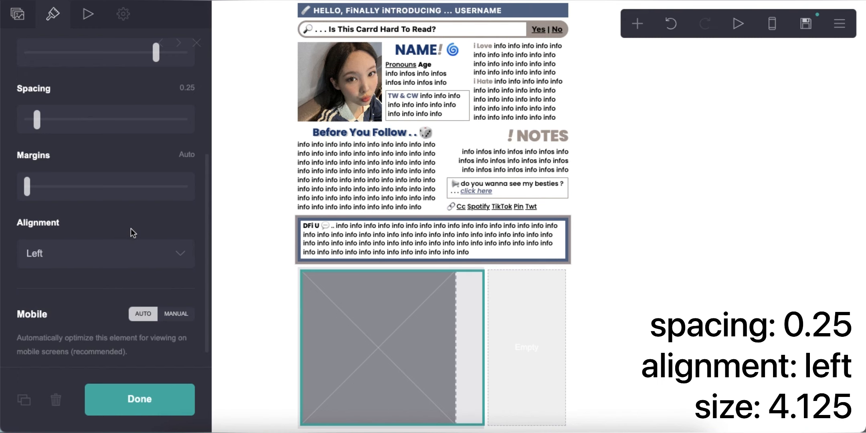
Set the size of the gallery's images to 4.125.
scroll(120, 200, up, 5)
click(89, 110)
double_click(191, 156)
text(4.125)
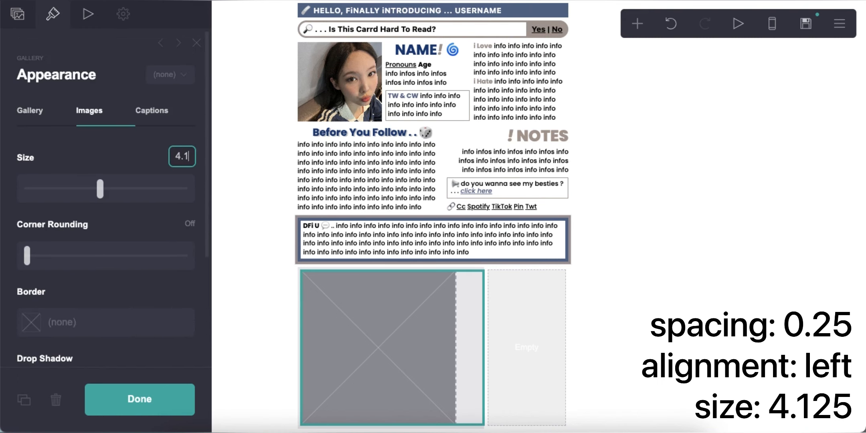
key(Return)
Switch the gallery images' mobile settings to manual with size 4.125, checking them in the mobile view before returning to desktop.
scroll(180, 161, down, 4)
click(771, 28)
click(171, 292)
scroll(170, 292, down, 2)
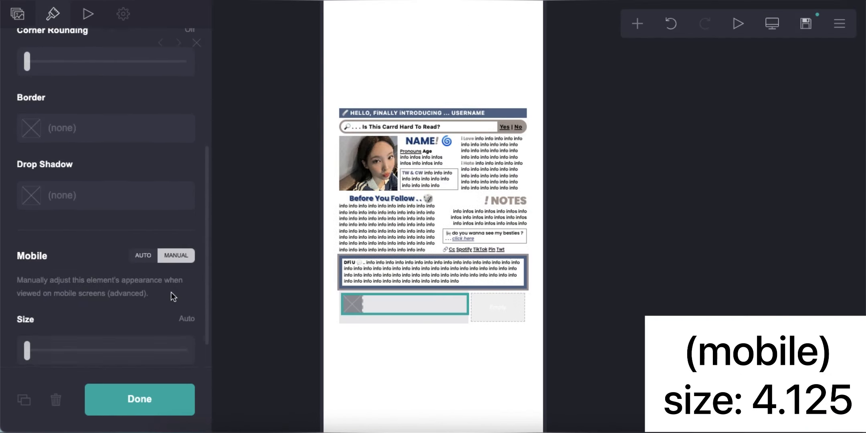
click(772, 24)
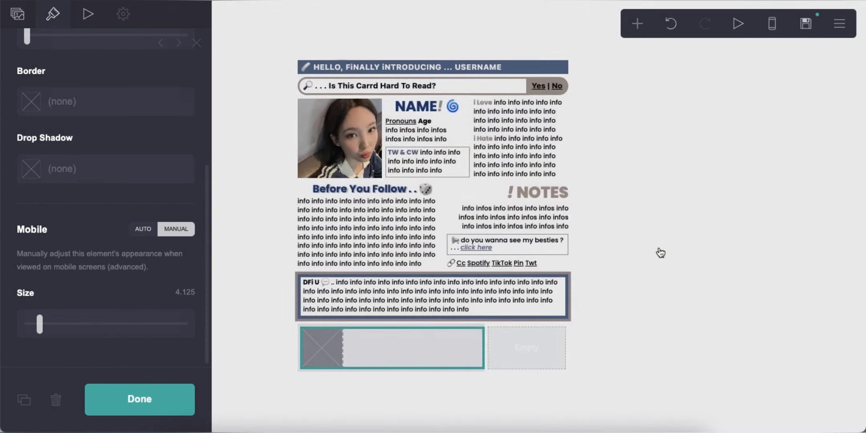
Expand the gallery to four image slots and upload a portrait picture to the first slot.
click(17, 14)
click(60, 169)
click(89, 181)
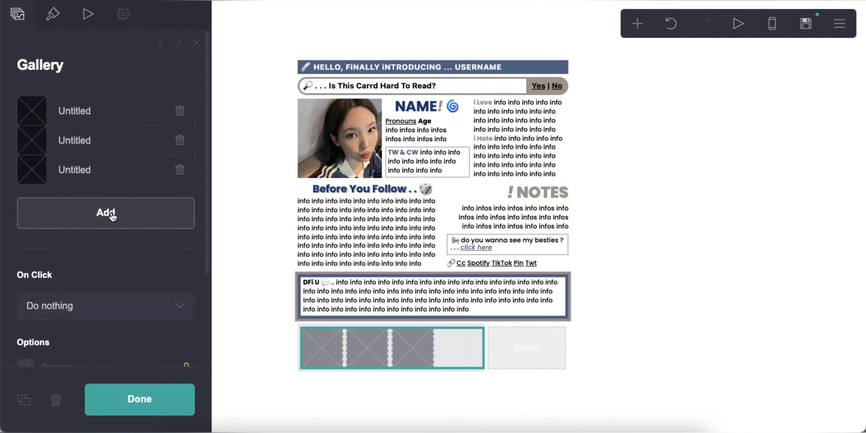
click(110, 213)
click(99, 192)
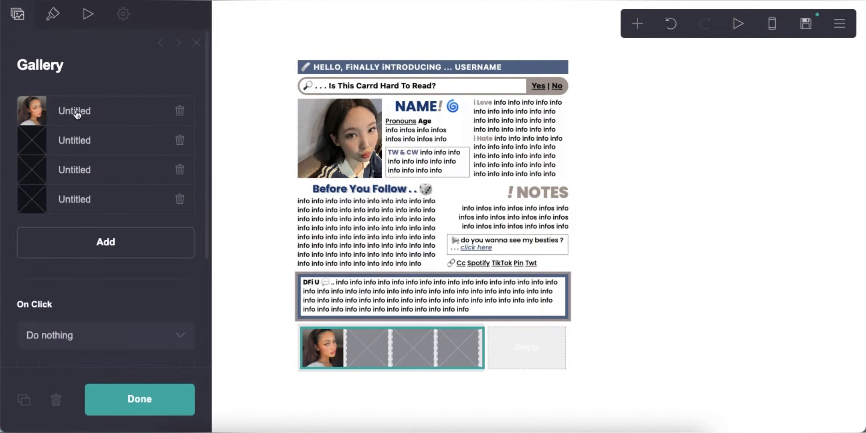
Upload portraits to the second and third gallery slots and the cropped blue heart picture to the fourth, checking the mobile view.
click(74, 140)
click(105, 227)
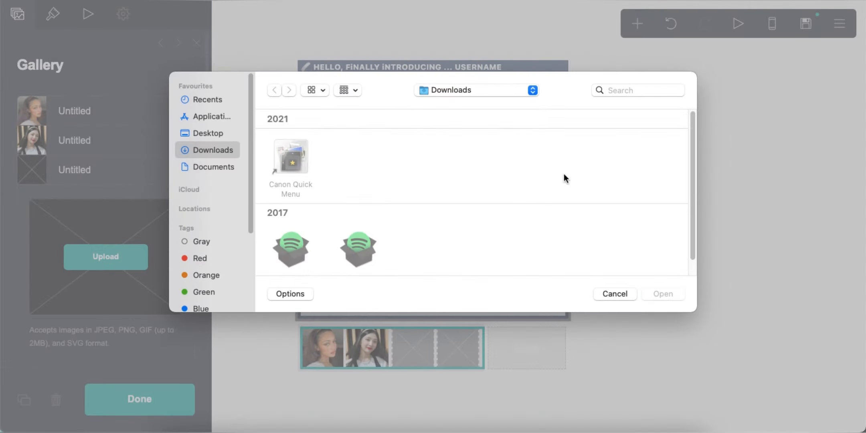
click(829, 17)
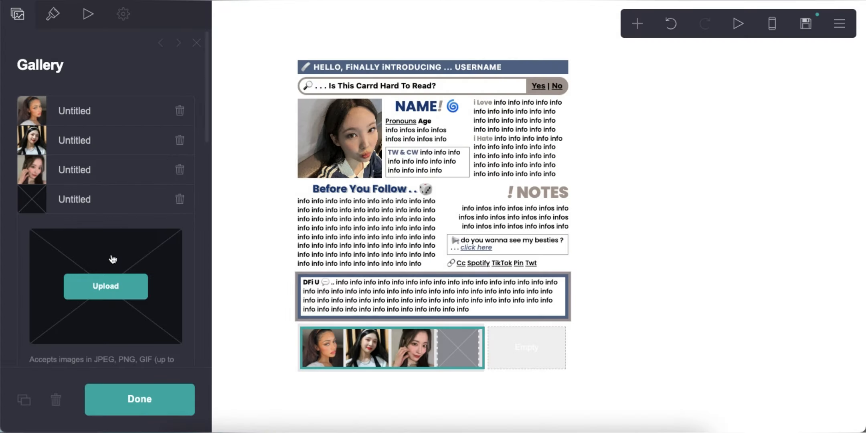
click(113, 255)
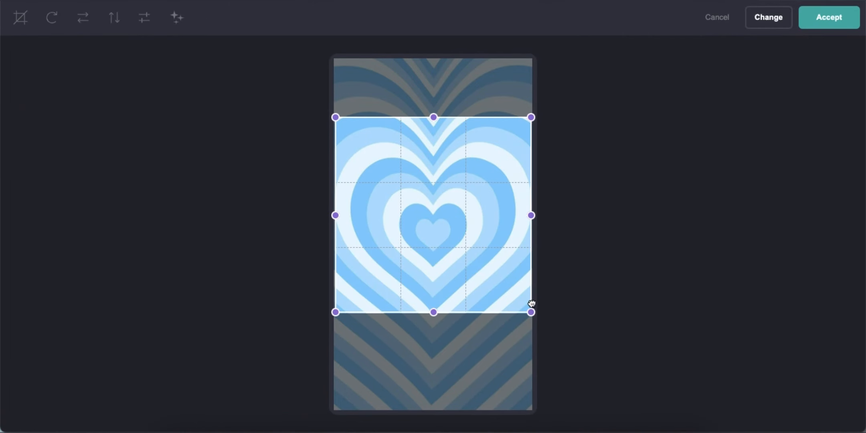
click(829, 17)
click(728, 57)
click(773, 23)
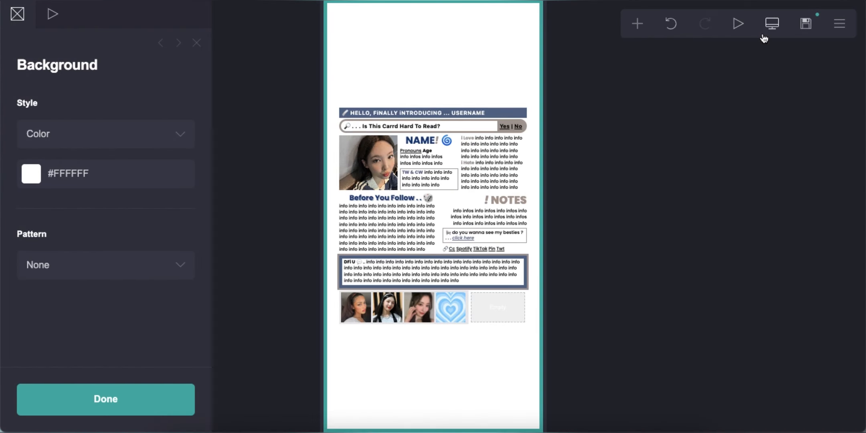
click(766, 32)
Add a text element in the empty column beside the gallery reading "ULTS !!!" with ". . of ULTS" on a second line.
click(641, 26)
click(520, 70)
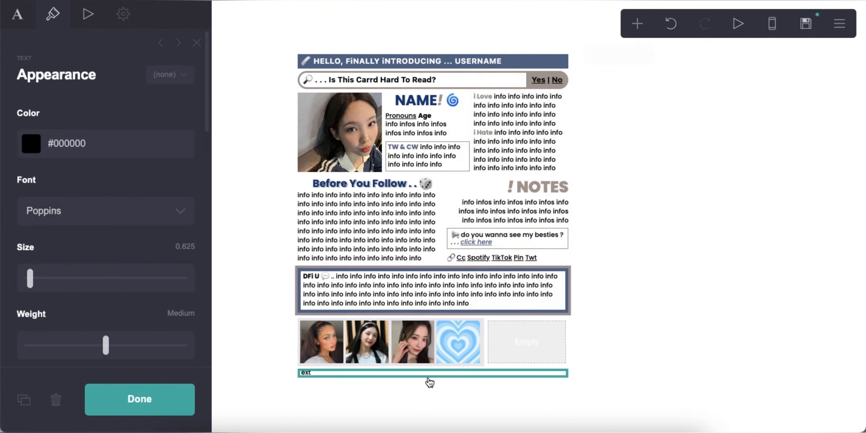
click(17, 24)
text(ULTS !!!)
key(Return)
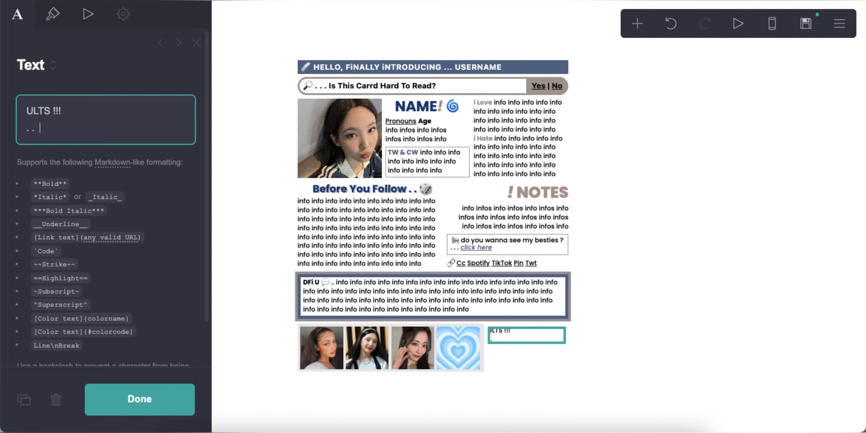
Set the ULTS text's color to #A89C96 and its font to Baloo.
click(53, 14)
click(105, 143)
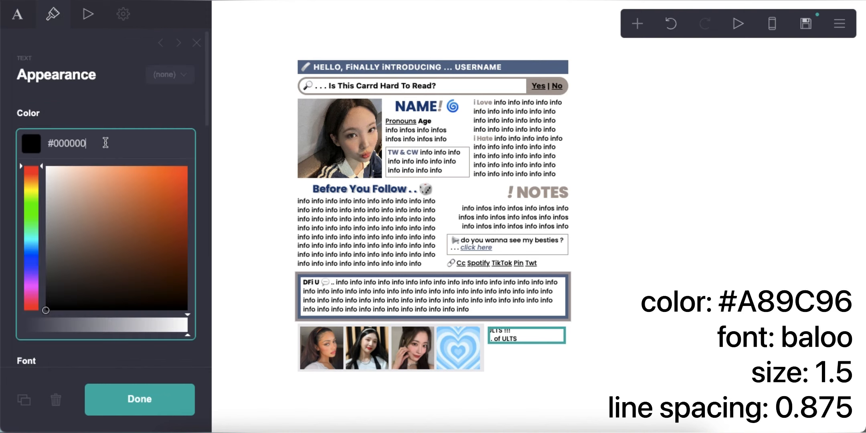
text(#A89C96)
key(Return)
click(92, 213)
scroll(92, 213, up, 20)
scroll(91, 213, up, 10)
click(67, 80)
Set the ULTS text's size to 1.5 and its line spacing to 0.875.
double_click(168, 223)
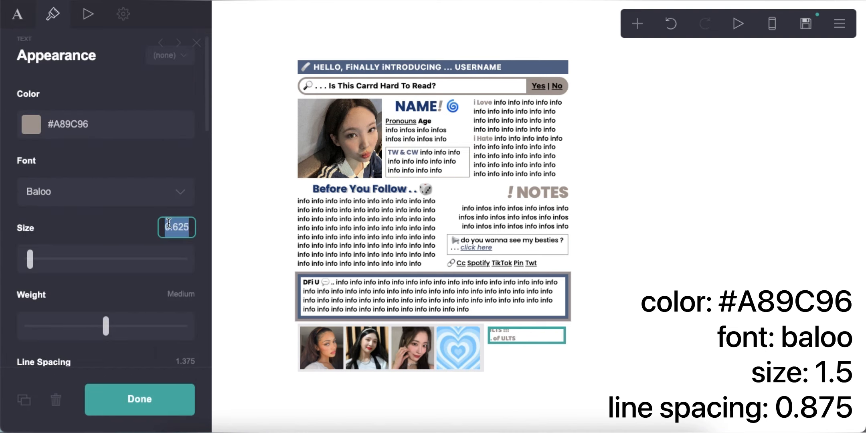
scroll(143, 277, down, 3)
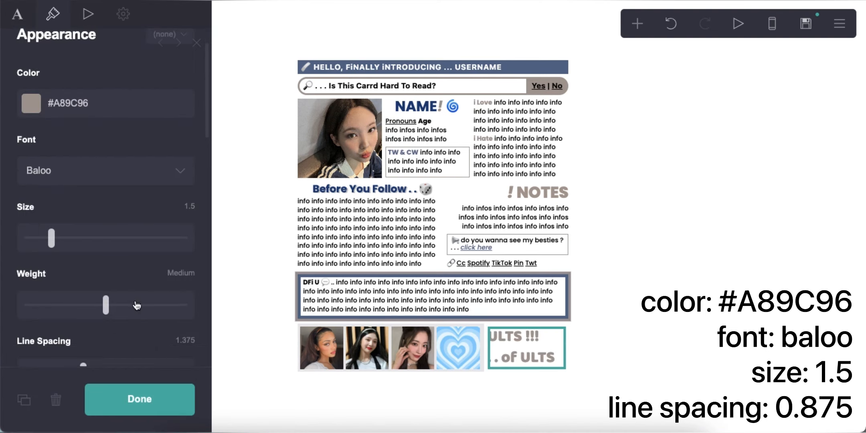
scroll(124, 277, down, 12)
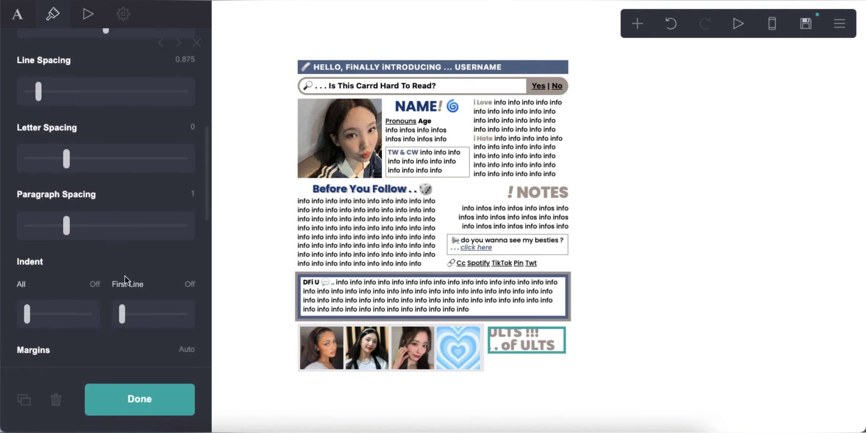
click(735, 290)
Duplicate the DFi U text and place the copy beneath the ULTS heading.
click(500, 308)
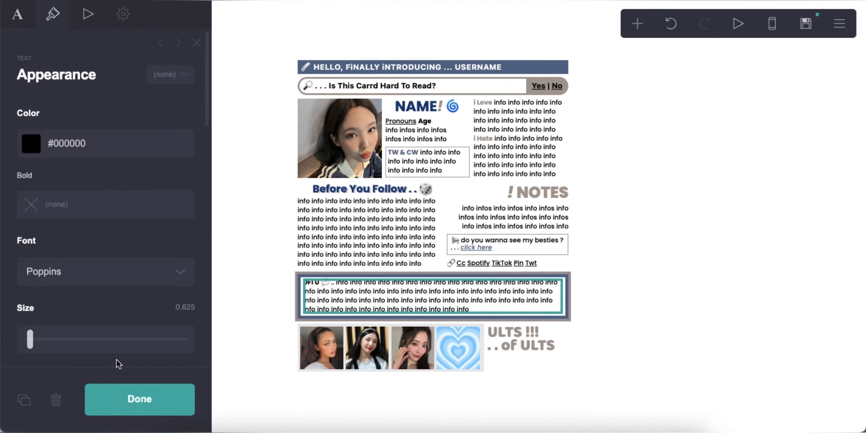
click(24, 400)
click(17, 15)
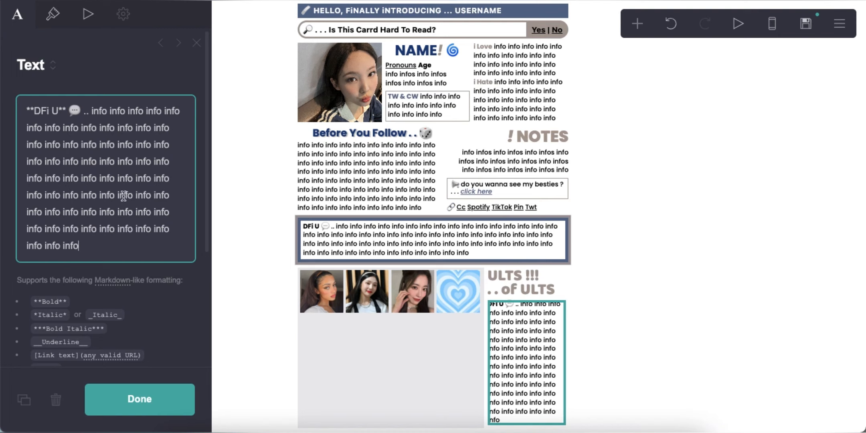
Strip the DFi U label from the copied text and shorten it to two lines of "info" filler.
key(BackSpace)
drag(112, 132, 177, 232)
key(BackSpace)
key(BackSpace)
key(BackSpace)
key(BackSpace)
key(BackSpace)
key(BackSpace)
key(BackSpace)
key(BackSpace)
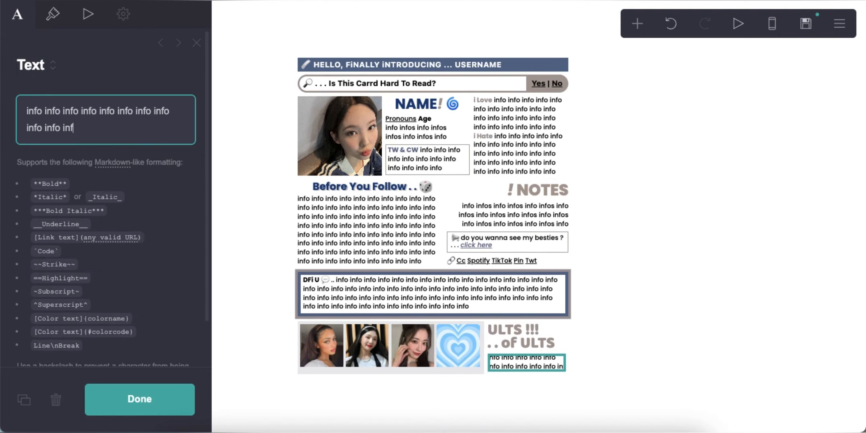
click(703, 333)
Set the line spacing of the info text under the ULTS heading to 1, and check the page in the mobile view.
click(526, 362)
click(53, 14)
scroll(139, 273, down, 3)
key(Return)
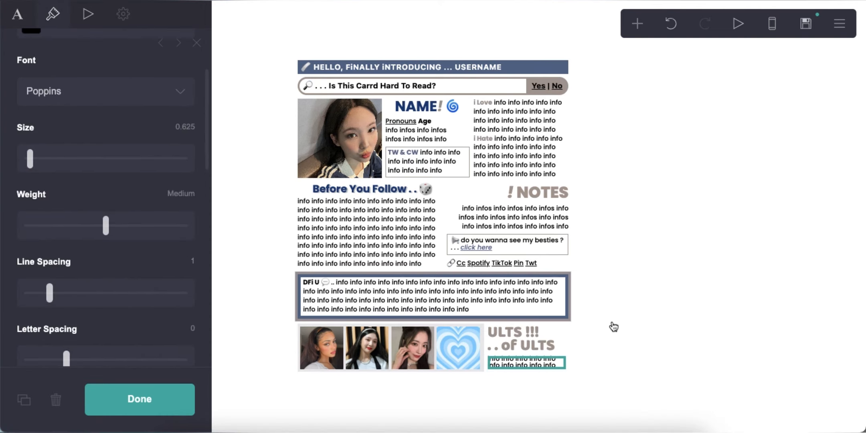
click(609, 323)
click(772, 25)
click(772, 24)
Add a container below the gallery section and divide it into a 60% left column and a 40% right column.
click(637, 23)
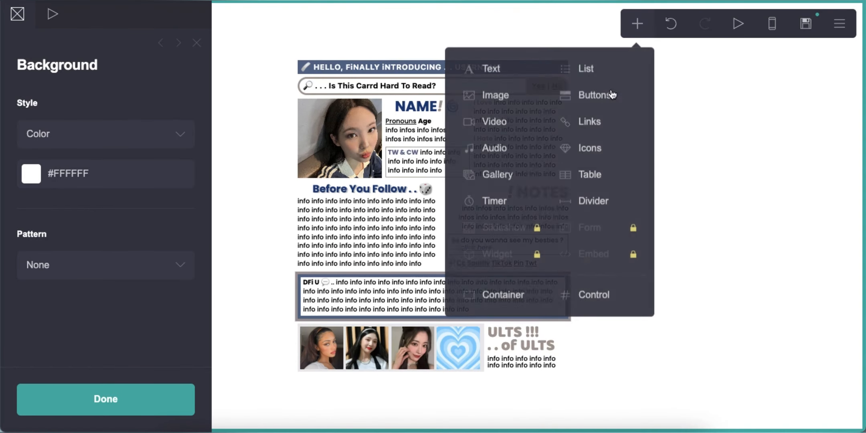
click(503, 294)
click(17, 14)
click(59, 129)
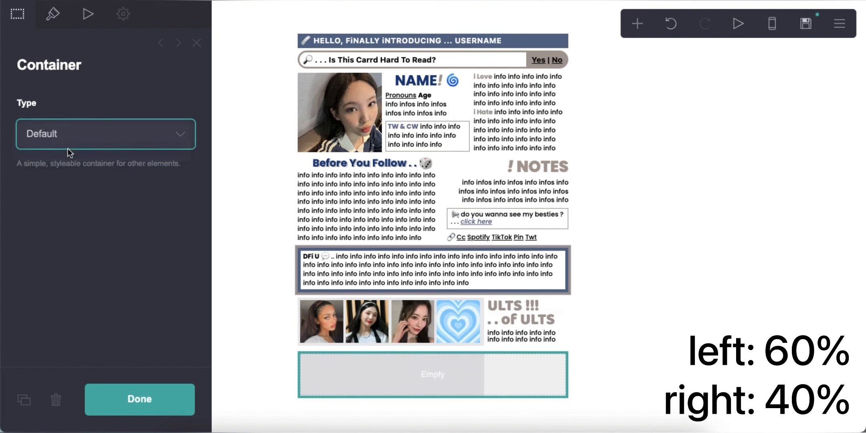
click(67, 148)
click(54, 287)
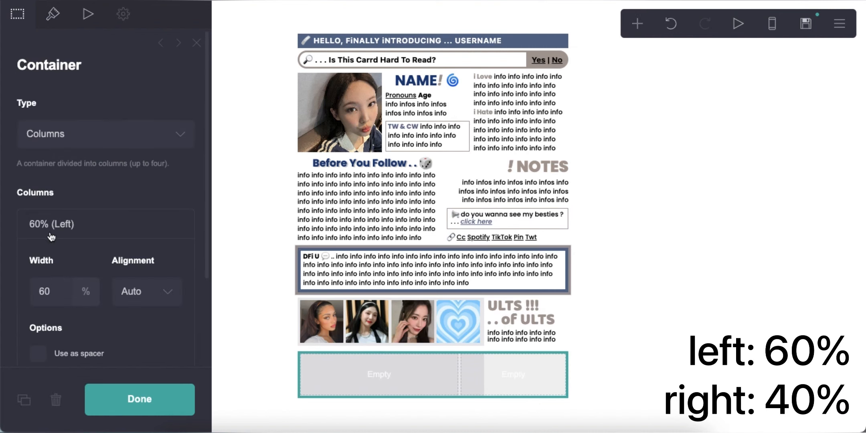
click(49, 226)
Set the new container's vertical and horizontal padding to 0, top margin to 0.375, and contents alignment to Auto and Center.
click(54, 17)
key(Return)
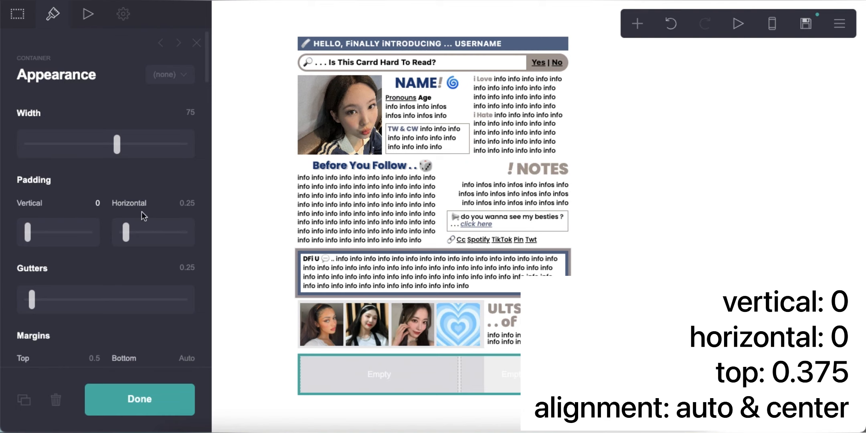
scroll(104, 261, down, 3)
text(.375)
key(Return)
scroll(94, 294, down, 3)
scroll(95, 294, up, 4)
scroll(133, 277, down, 8)
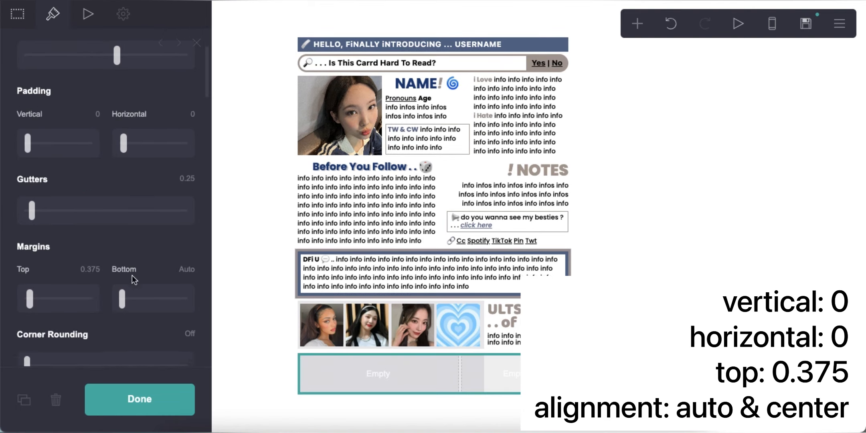
scroll(146, 287, down, 8)
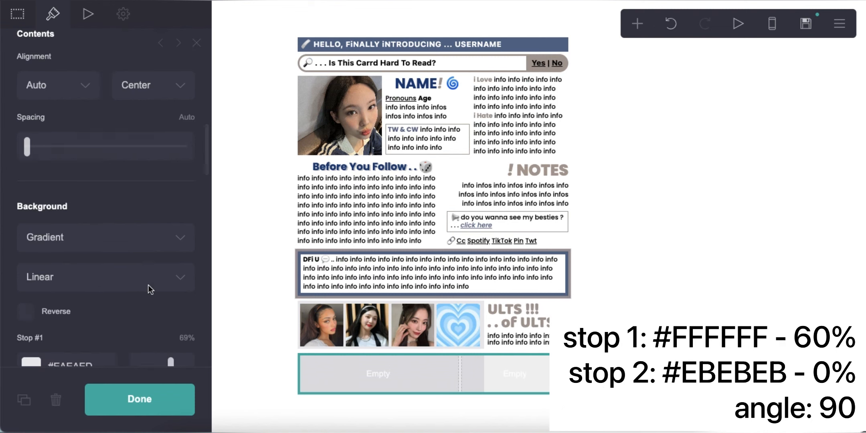
Set the container's linear gradient background to #FFFFFF at 60% and #EBEBEB at 0%.
click(108, 255)
drag(84, 290, 45, 274)
click(90, 237)
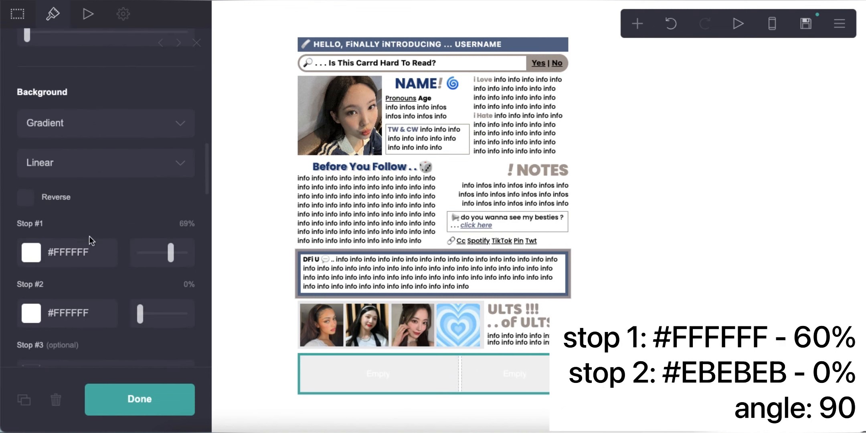
scroll(90, 244, down, 1)
click(97, 275)
text(#EBEBEB)
key(Return)
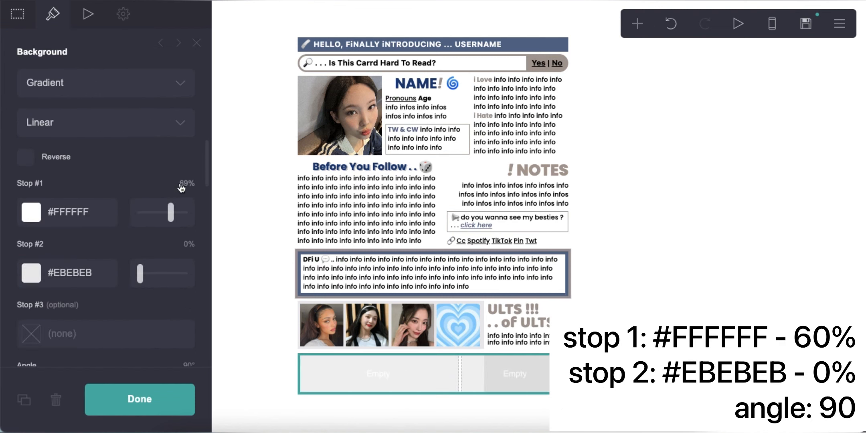
scroll(101, 250, down, 5)
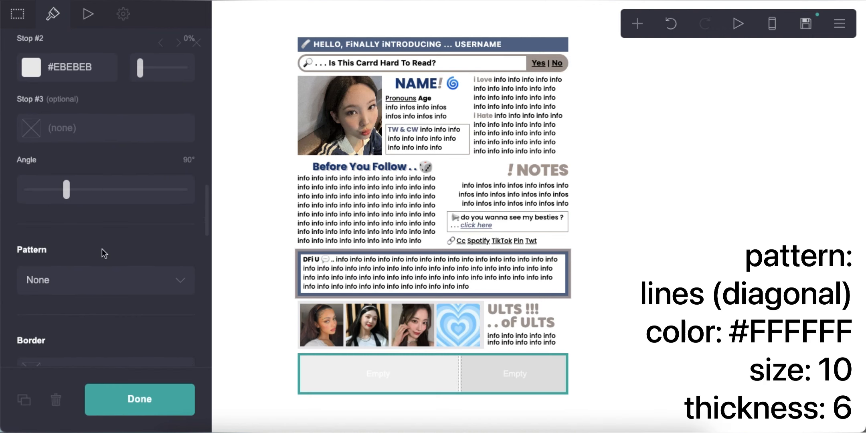
Apply a Lines (Diagonal) pattern to the container with color #FFFFFF, size 10 and thickness 6.
scroll(102, 249, down, 2)
click(75, 197)
scroll(78, 294, down, 5)
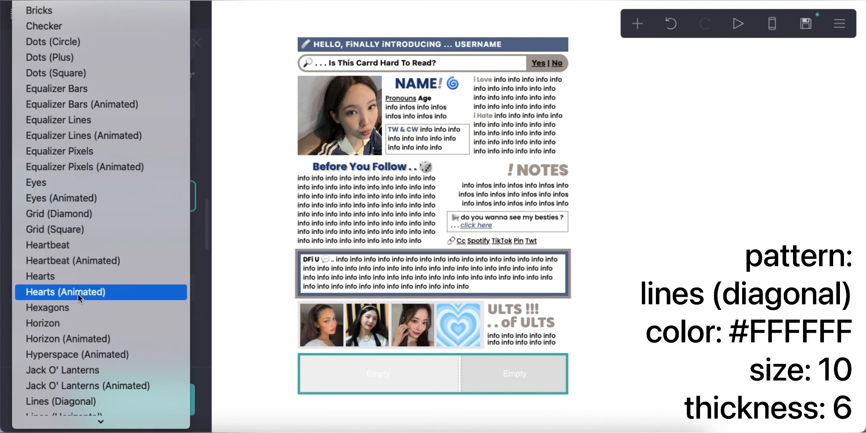
click(71, 339)
click(118, 257)
text(#FFFFFF)
key(Return)
scroll(87, 262, down, 3)
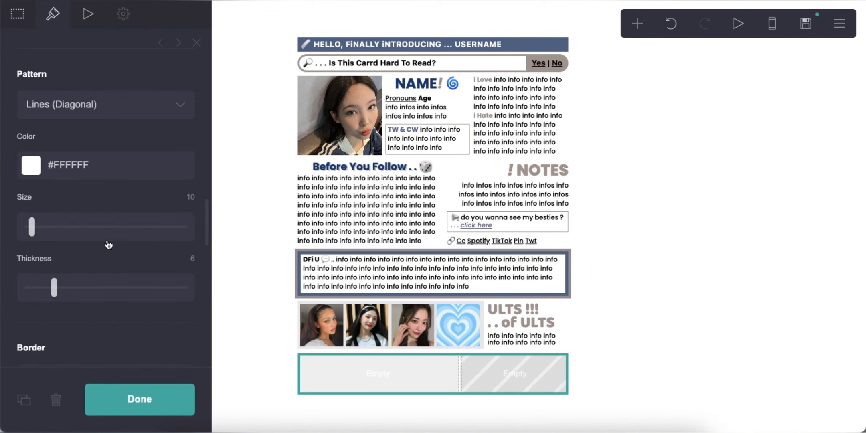
click(690, 310)
Add a table to the left column of the new two-column container.
click(638, 24)
click(591, 177)
drag(355, 397, 329, 347)
Clear the table's headings and start replacing the sample entry "Neuromancer" in its rows.
click(17, 15)
drag(58, 185, 25, 132)
key(BackSpace)
right_click(74, 257)
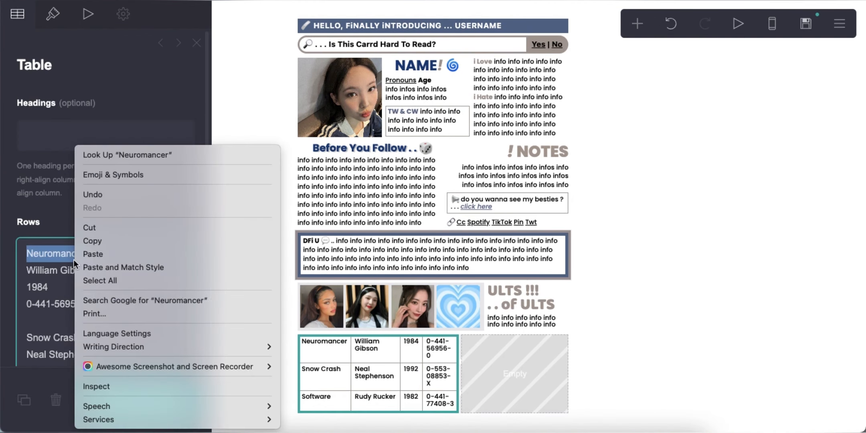